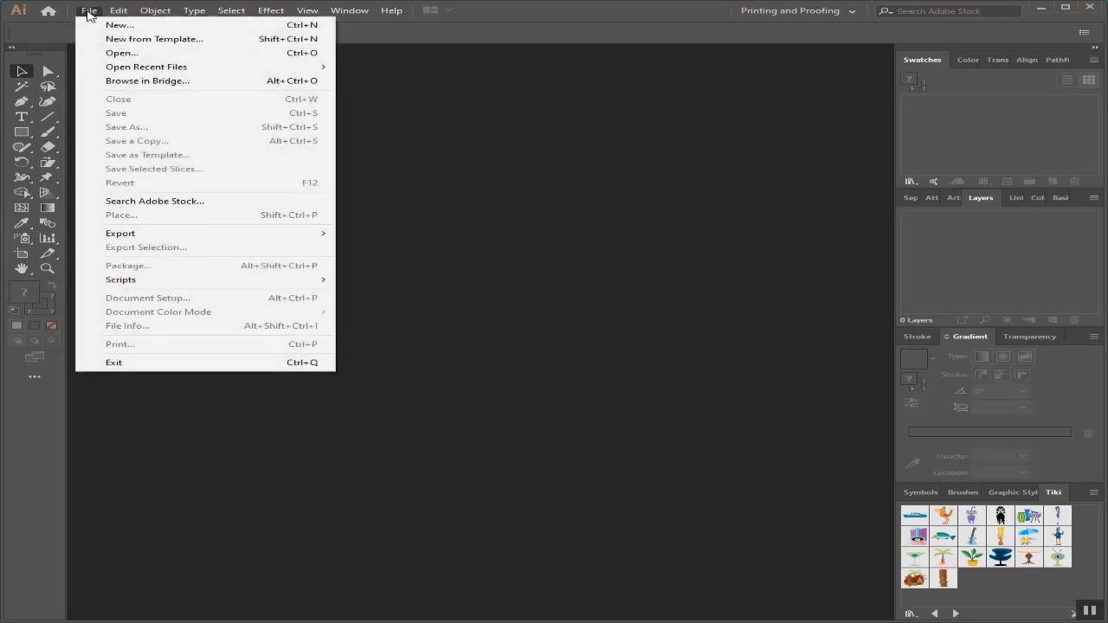
Step: Create a new 7632 x 6480 px document in CMYK Color with 300 ppi raster effects
mouse_move(138, 233)
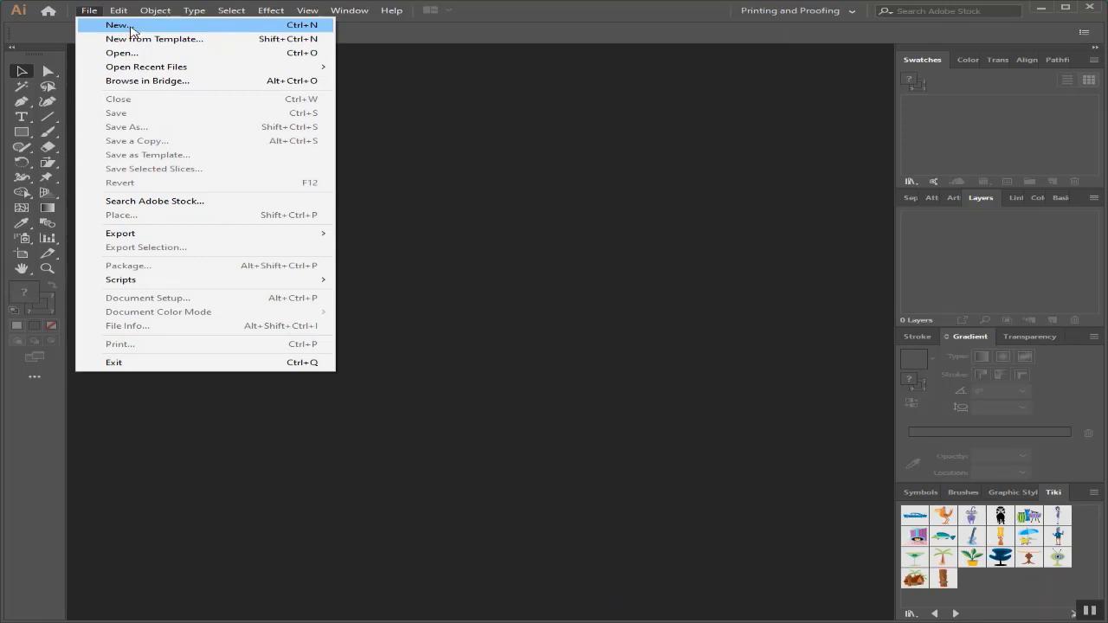
click(119, 26)
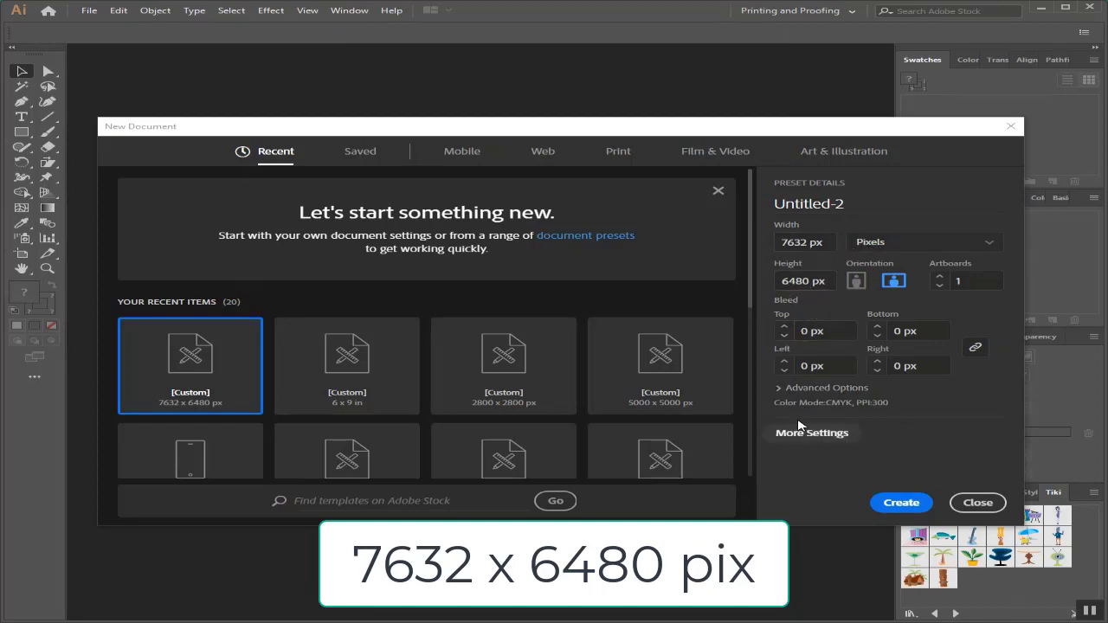
click(782, 390)
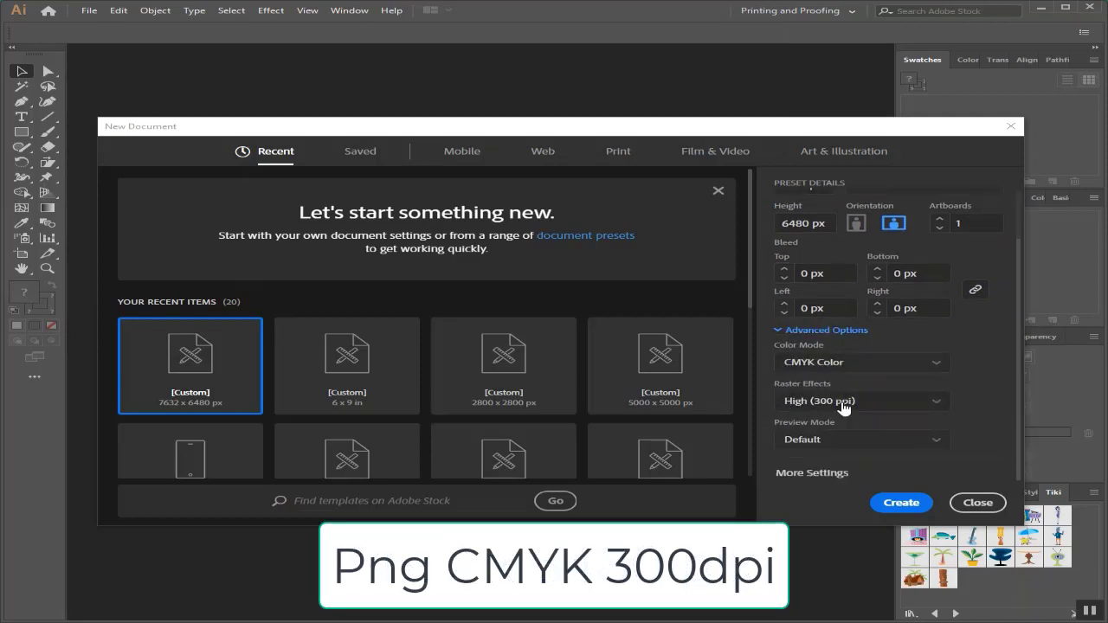
click(898, 505)
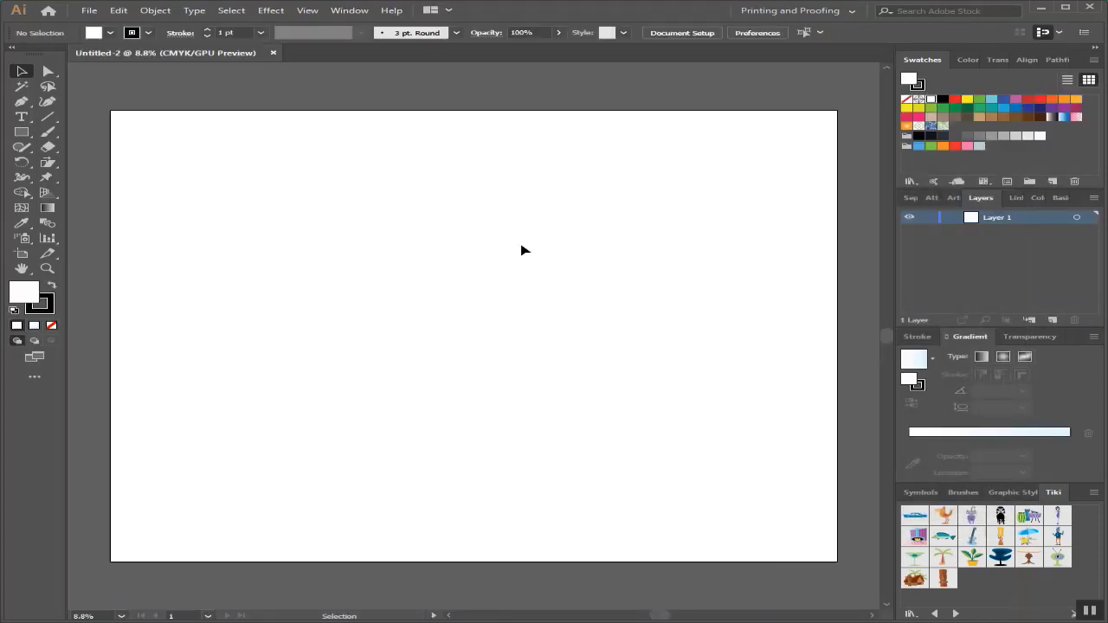
Step: Place the image watercolour-flowers-4391800_1920 from the Desktop at a small size on the upper part of the artboard
click(88, 11)
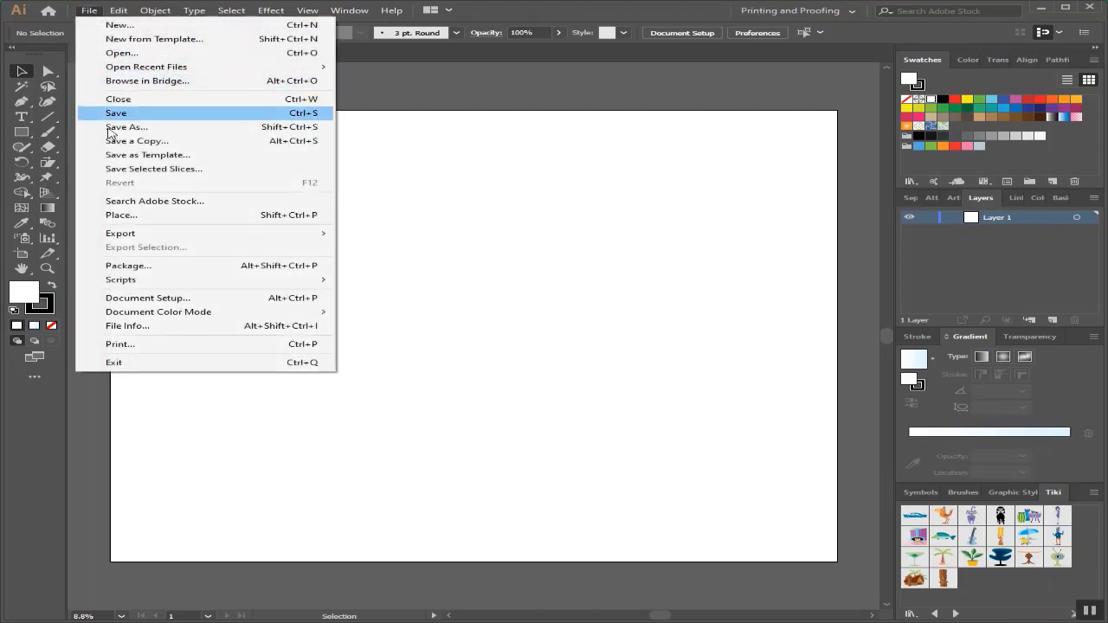
click(154, 217)
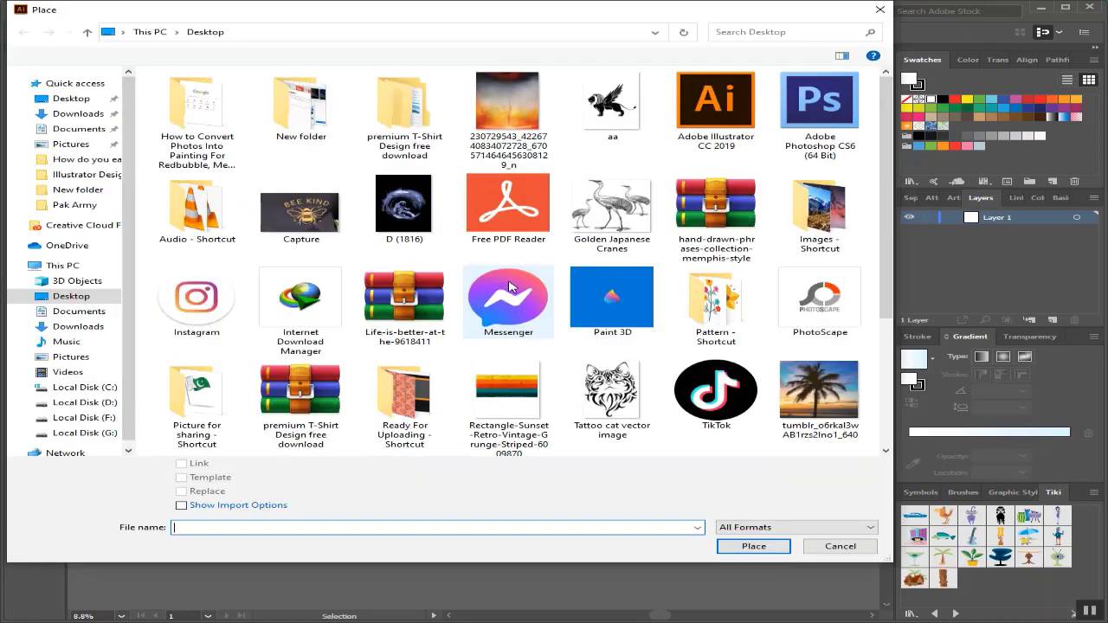
scroll(482, 339, down, 2)
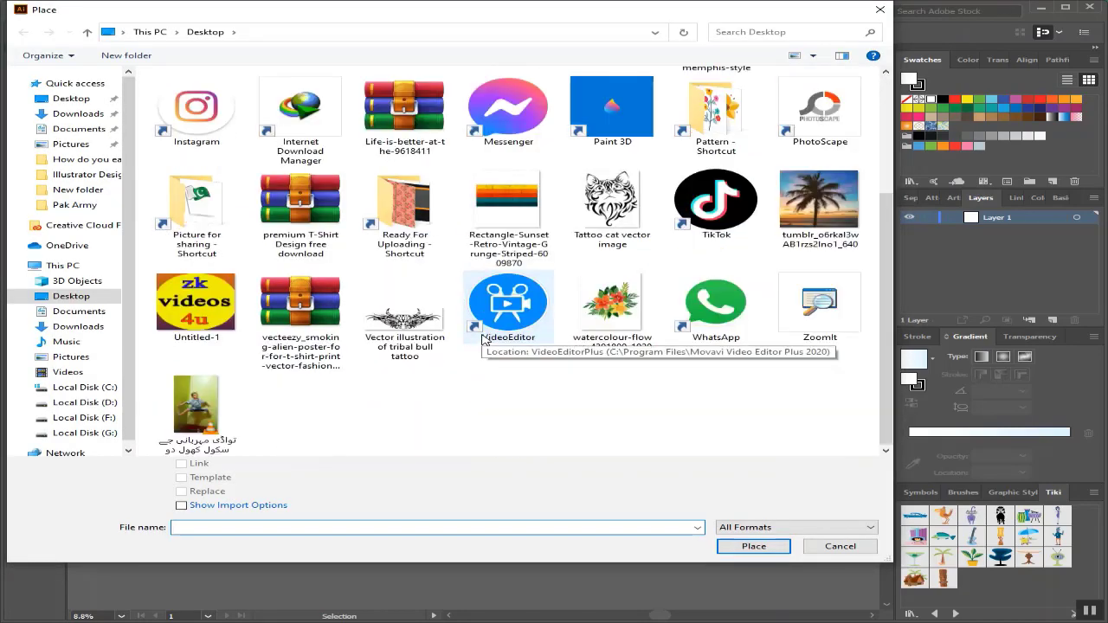
click(611, 304)
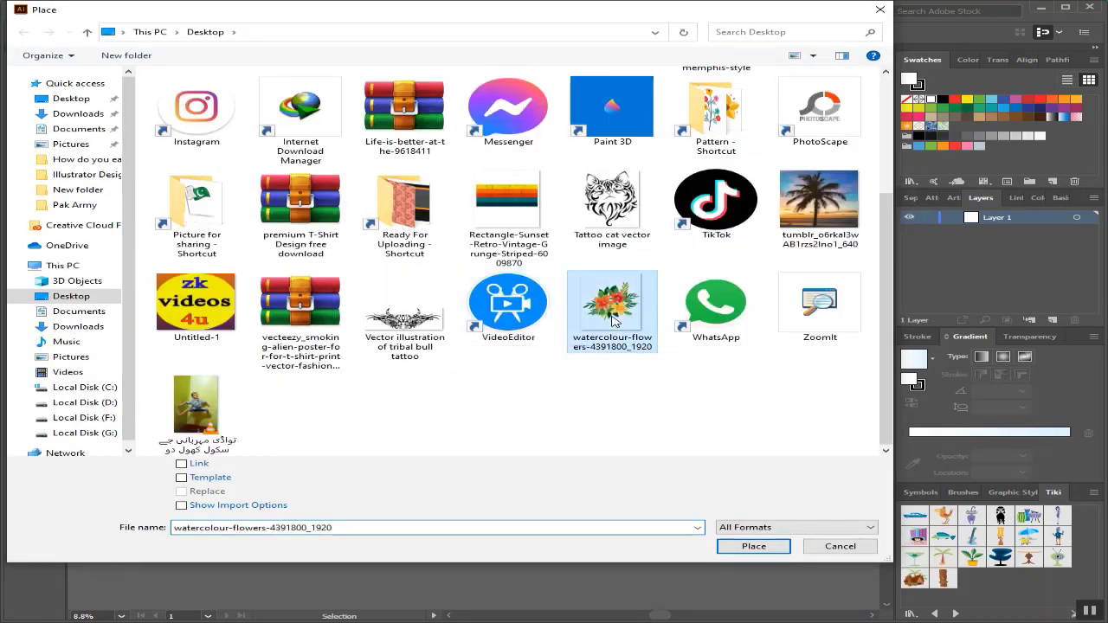
click(747, 552)
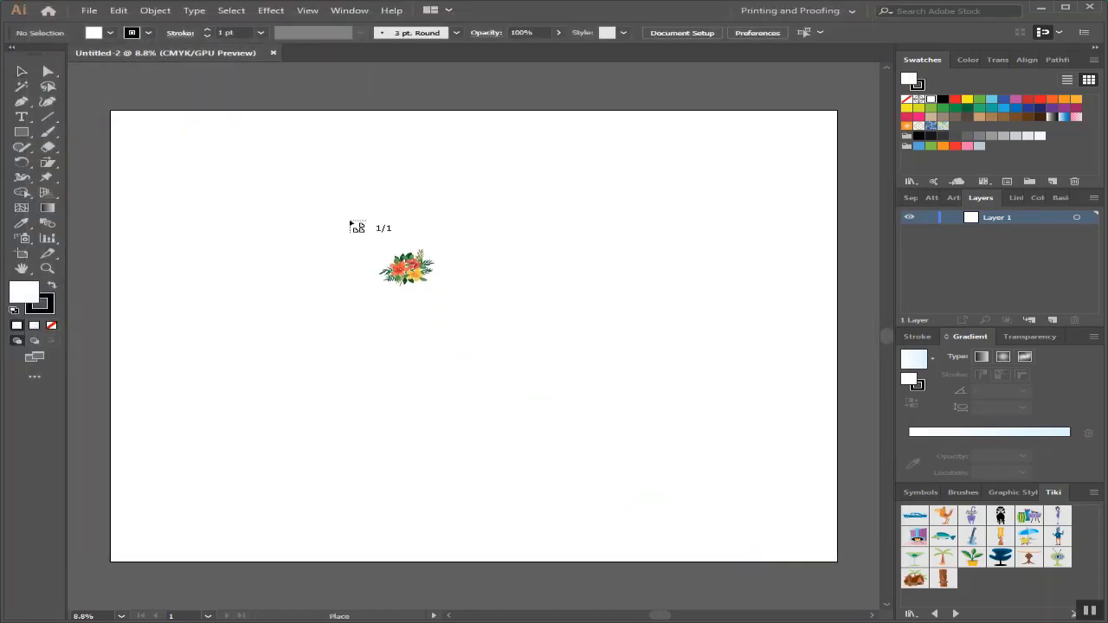
drag(350, 223, 415, 276)
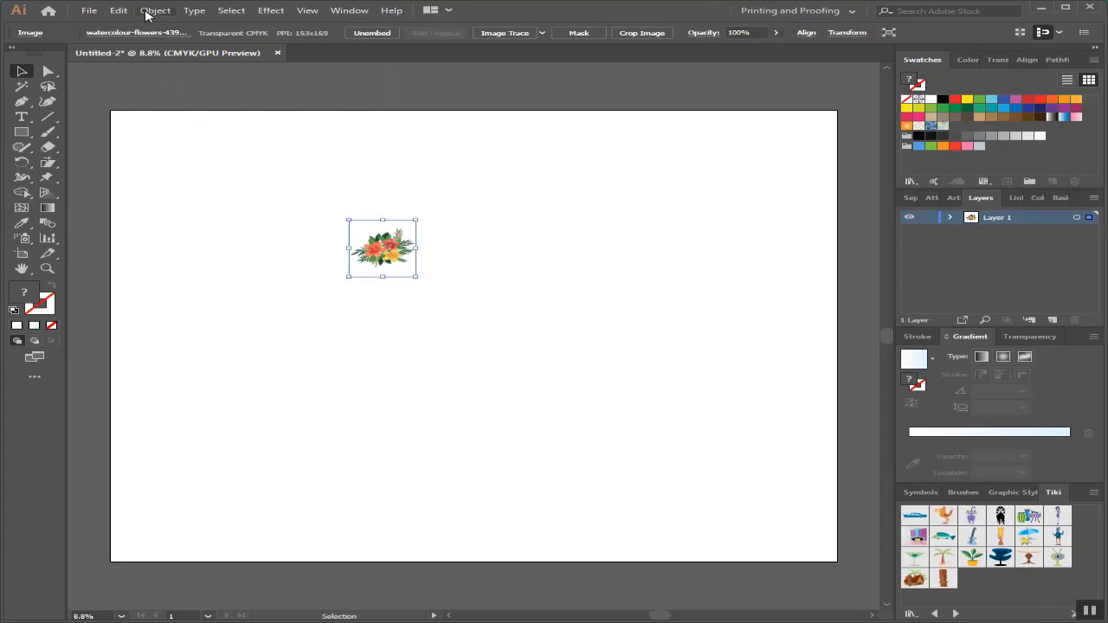
Step: Make a pattern from the placed flower image and set its tile type to Hex by Column
click(155, 10)
mouse_move(208, 305)
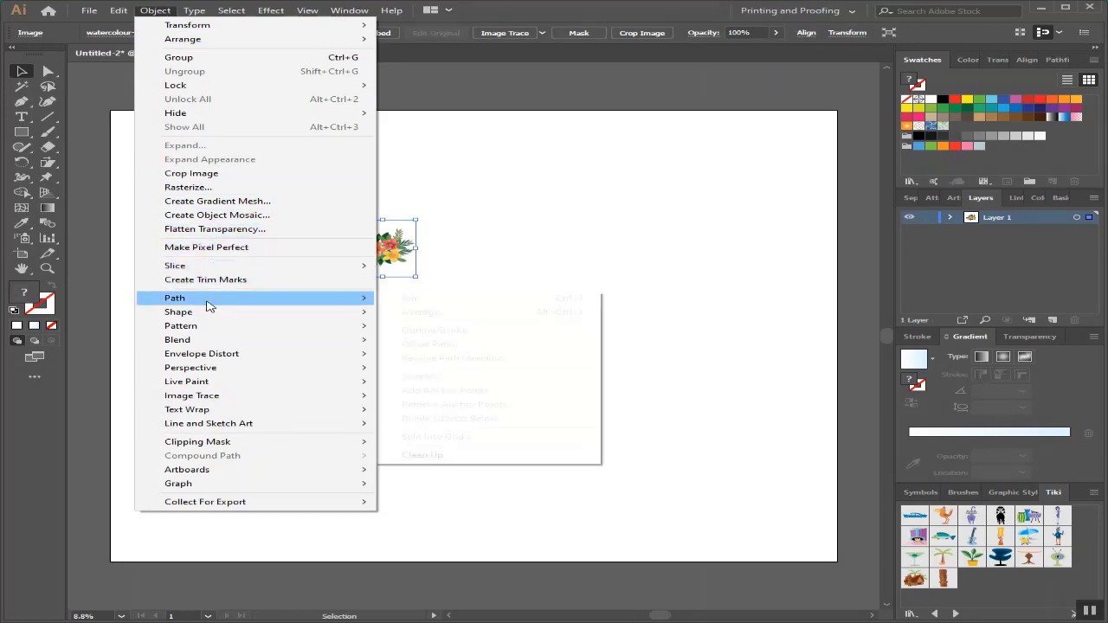
mouse_move(254, 326)
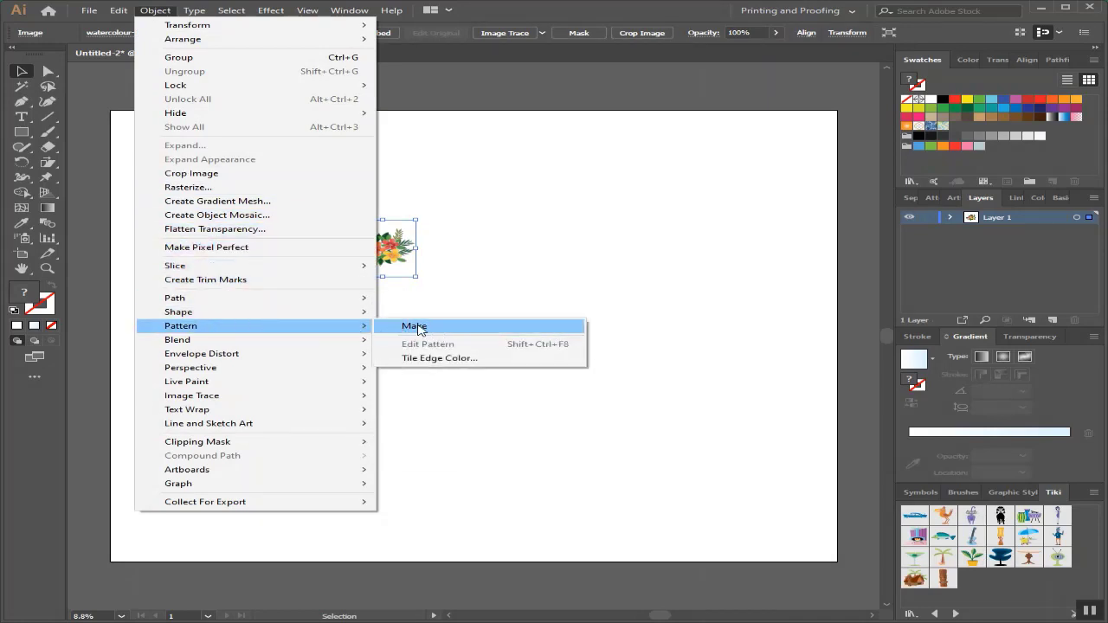
click(418, 327)
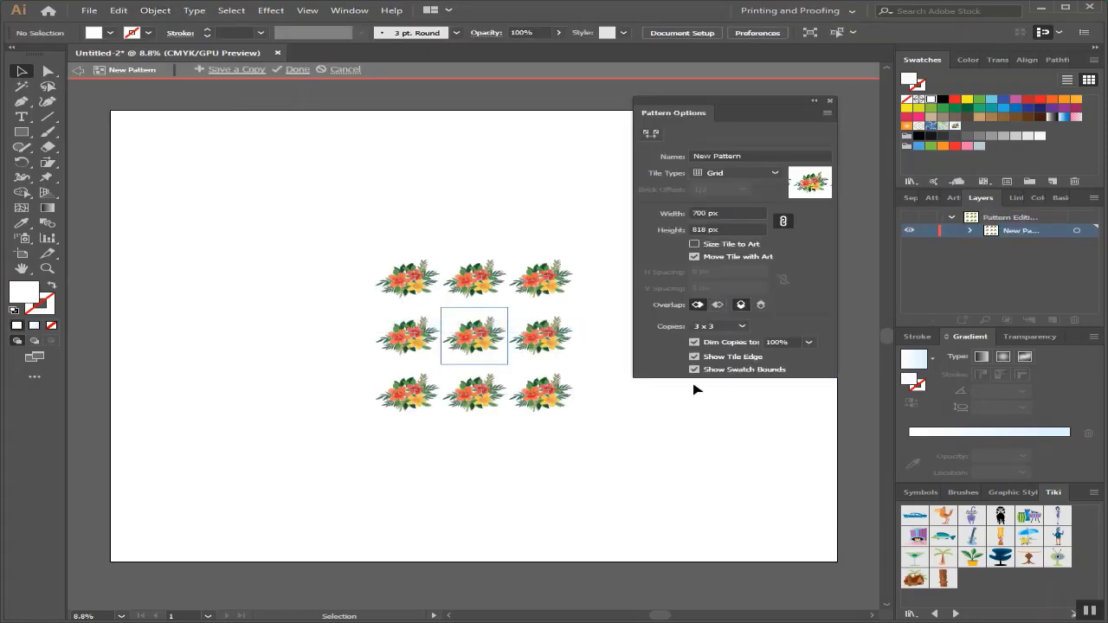
click(773, 176)
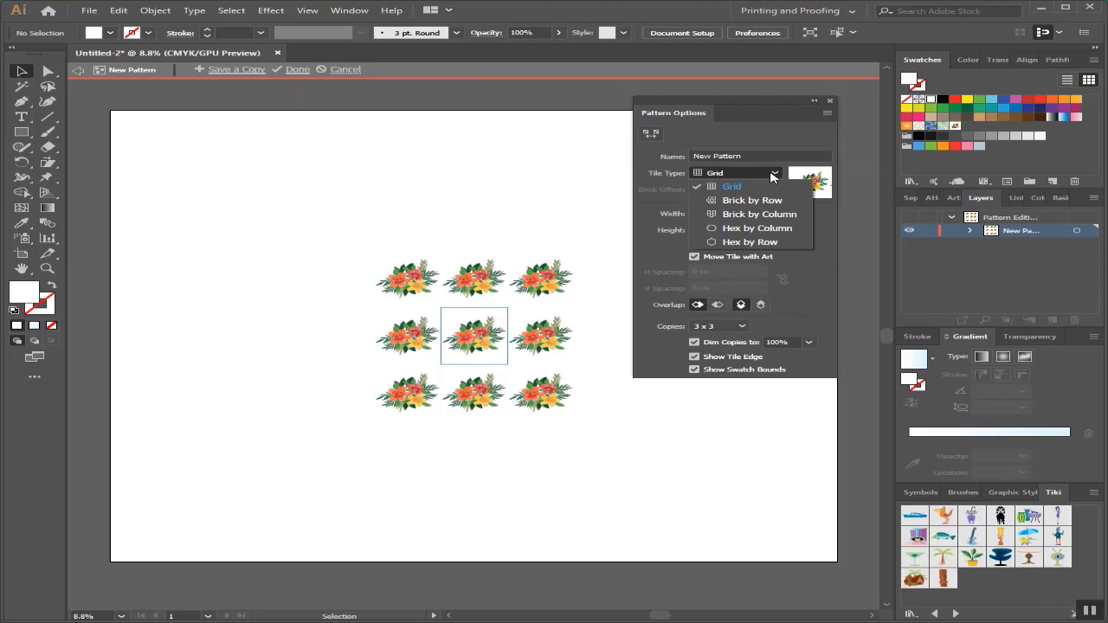
click(757, 229)
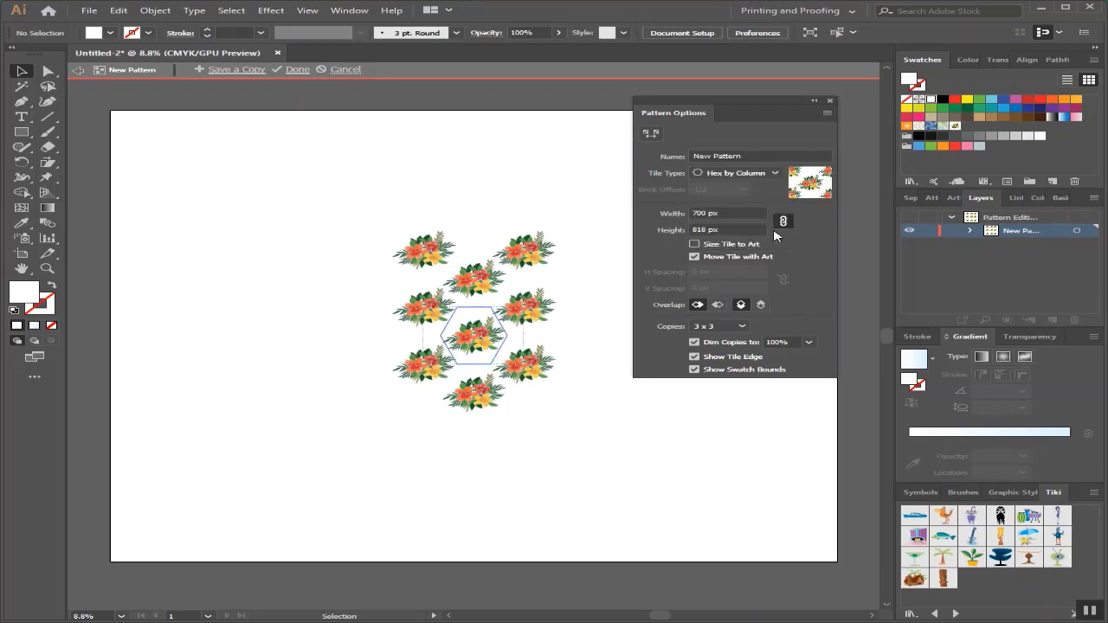
Step: Try the Brick by Column, Brick by Row and Hex by Row tile types, ending back on Hex by Column
click(738, 174)
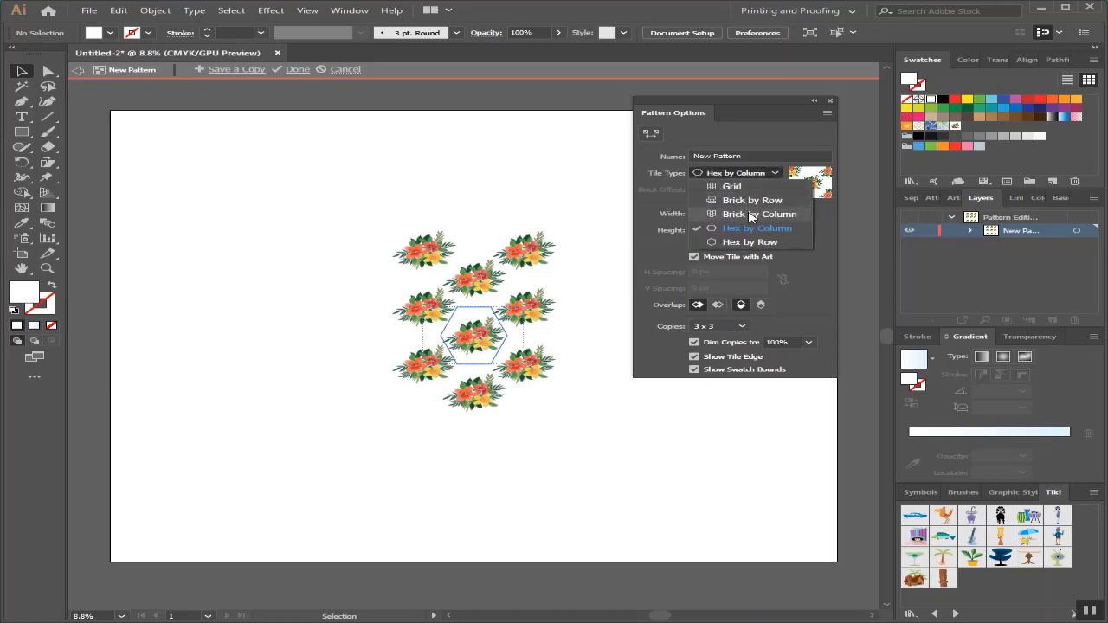
click(751, 215)
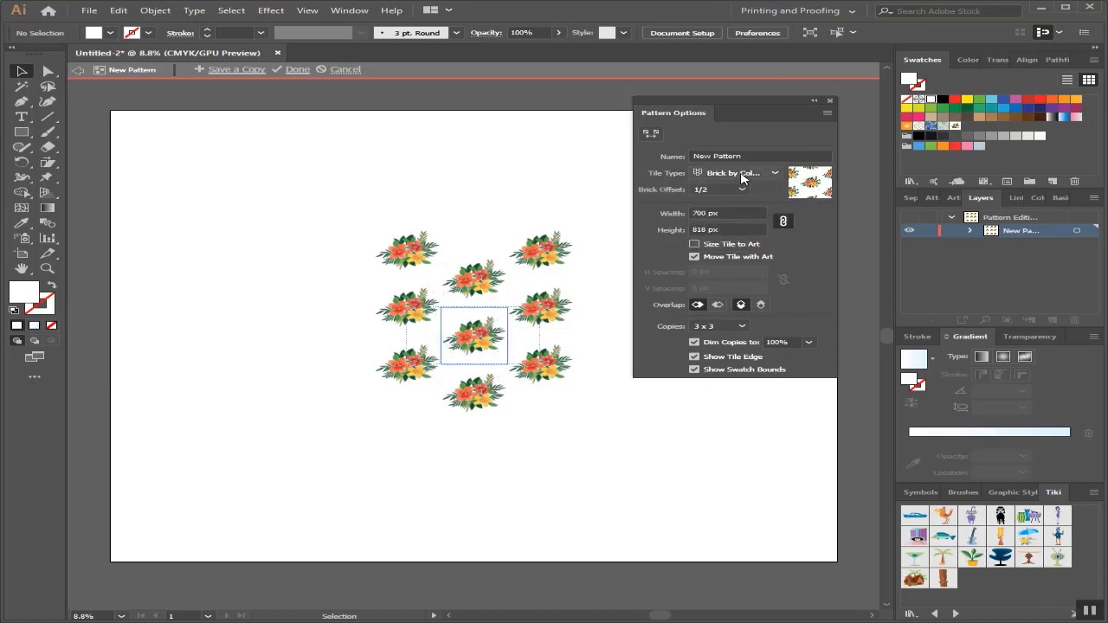
click(744, 174)
click(745, 201)
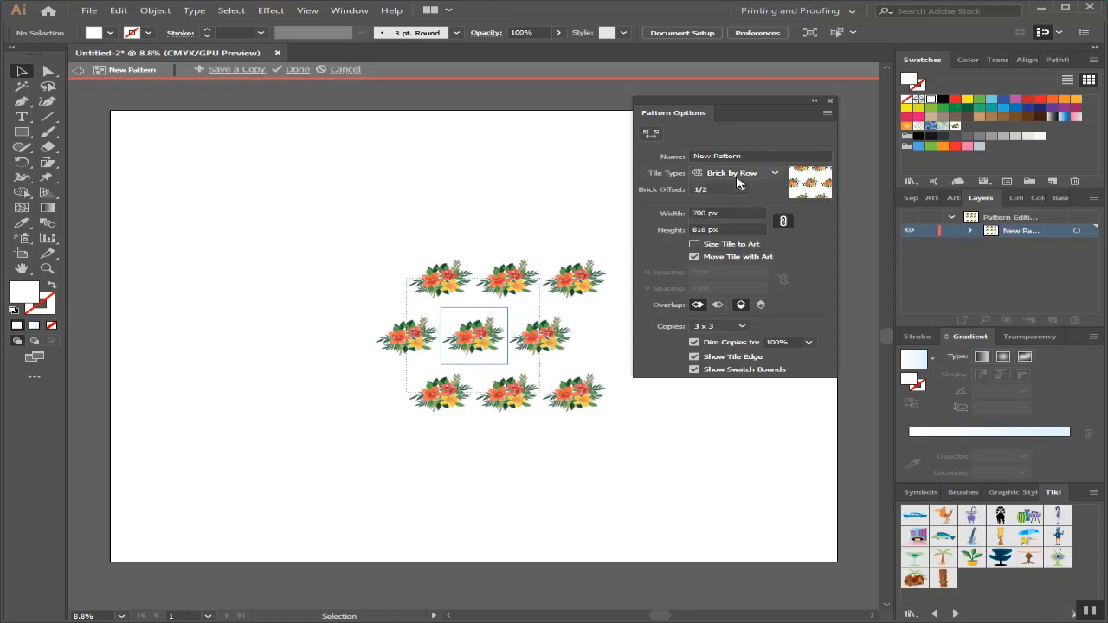
click(741, 174)
click(750, 241)
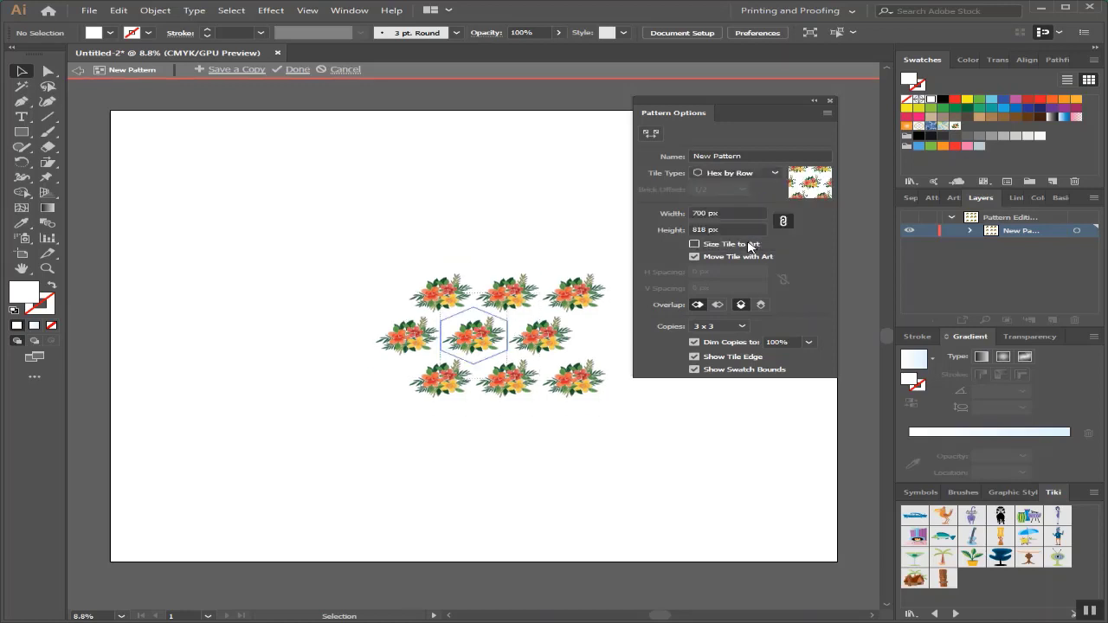
click(742, 174)
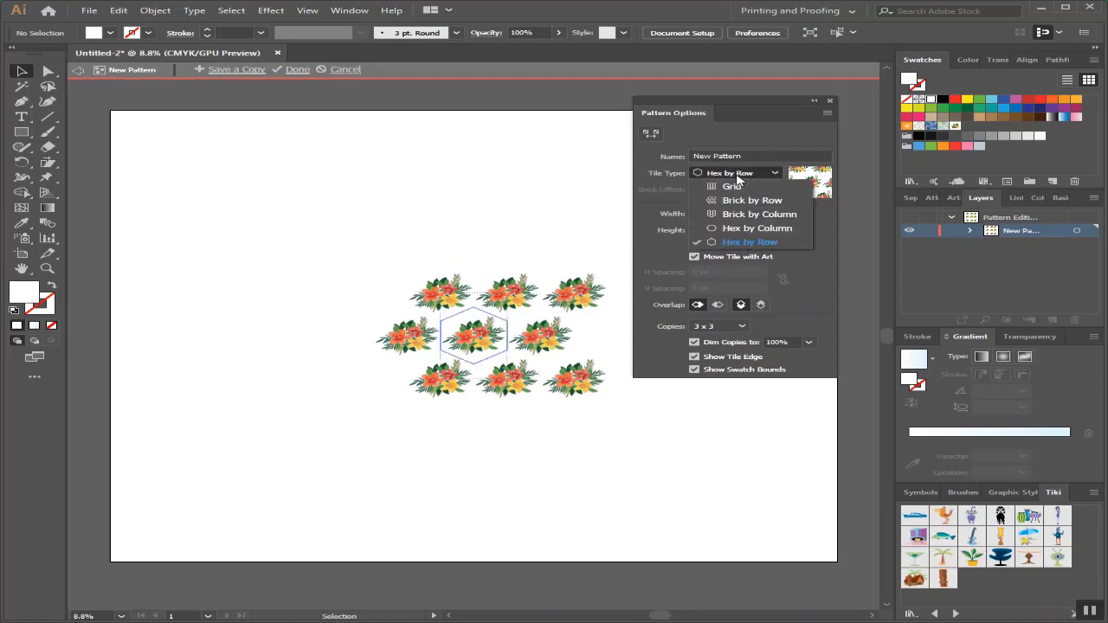
click(745, 229)
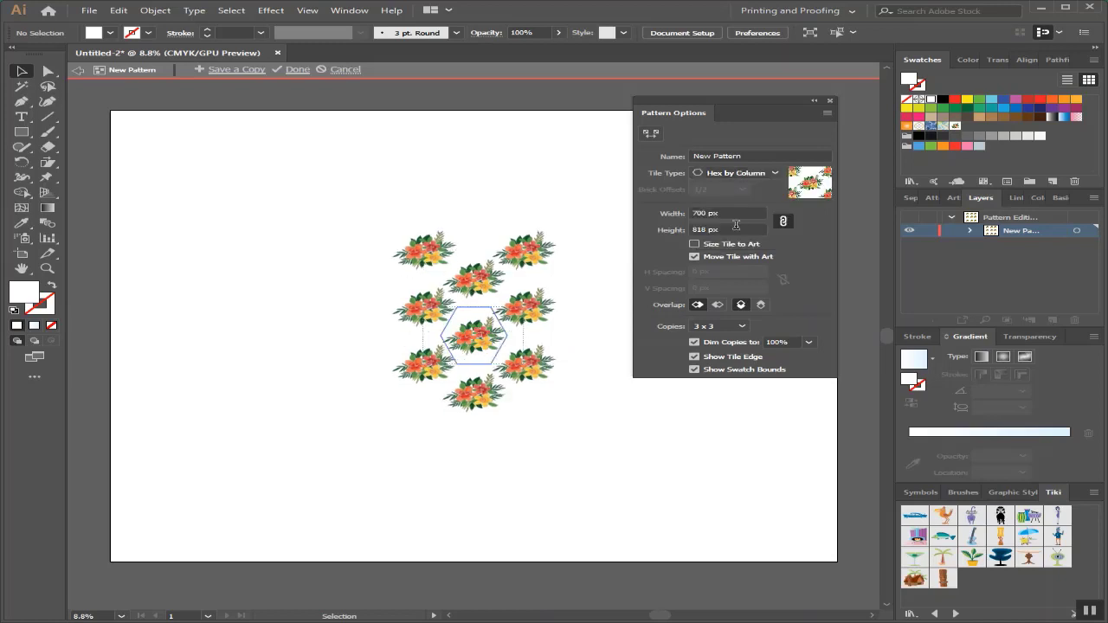
Step: Finish editing the pattern and move the original flower image off the artboard, above its upper edge
click(294, 69)
click(385, 250)
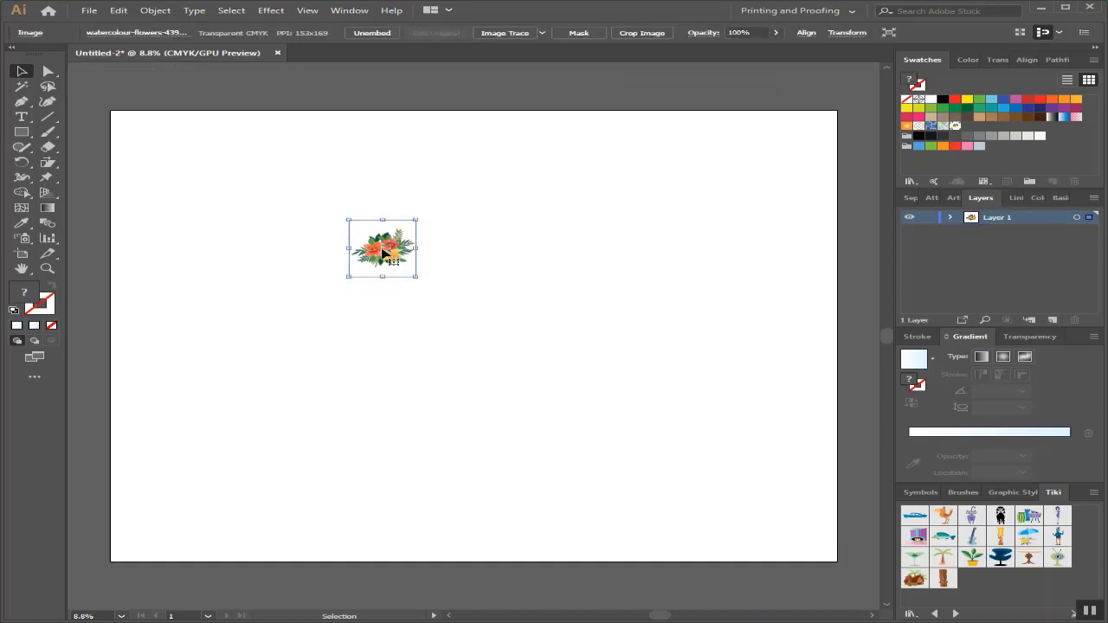
drag(386, 252, 388, 94)
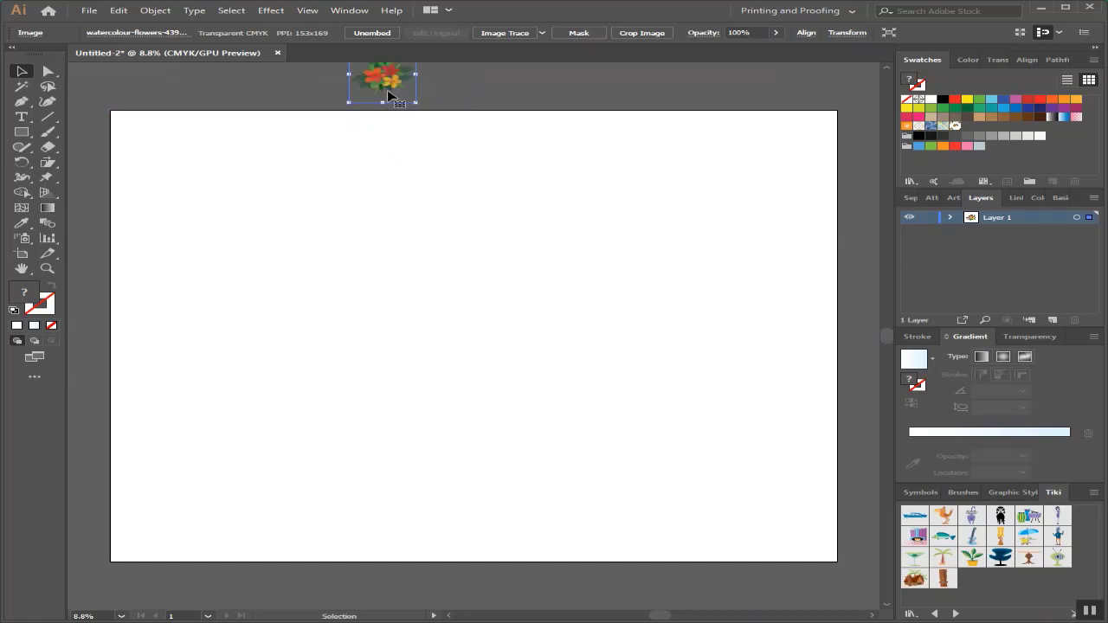
Step: Draw a rectangle covering the whole artboard, filled with the new flower pattern swatch, and deselect it
click(955, 127)
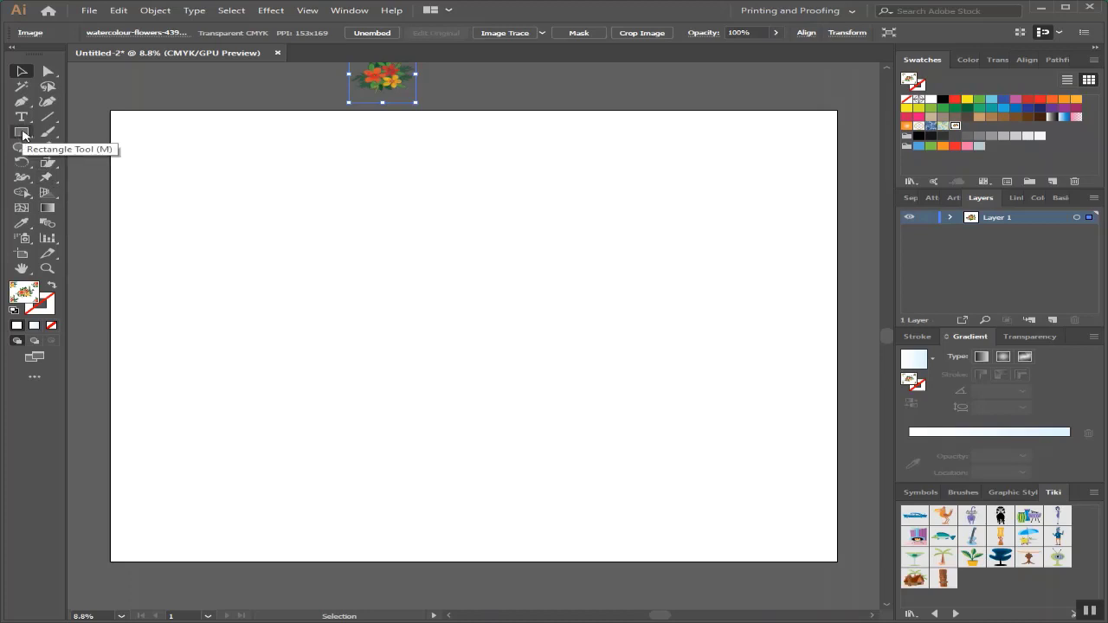
click(22, 132)
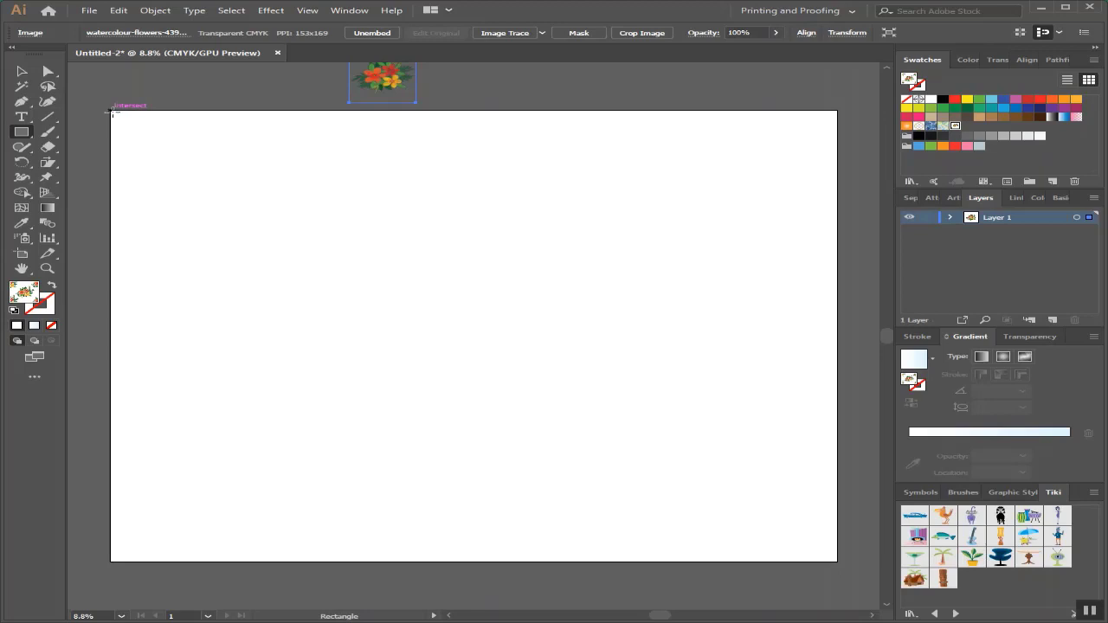
drag(105, 111, 837, 560)
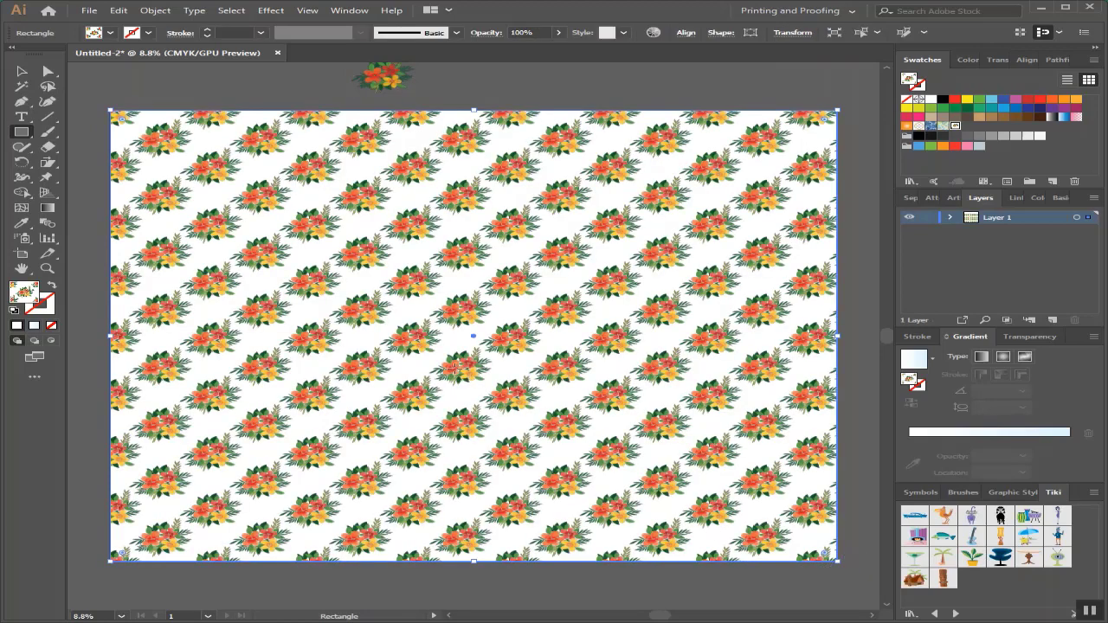
click(21, 71)
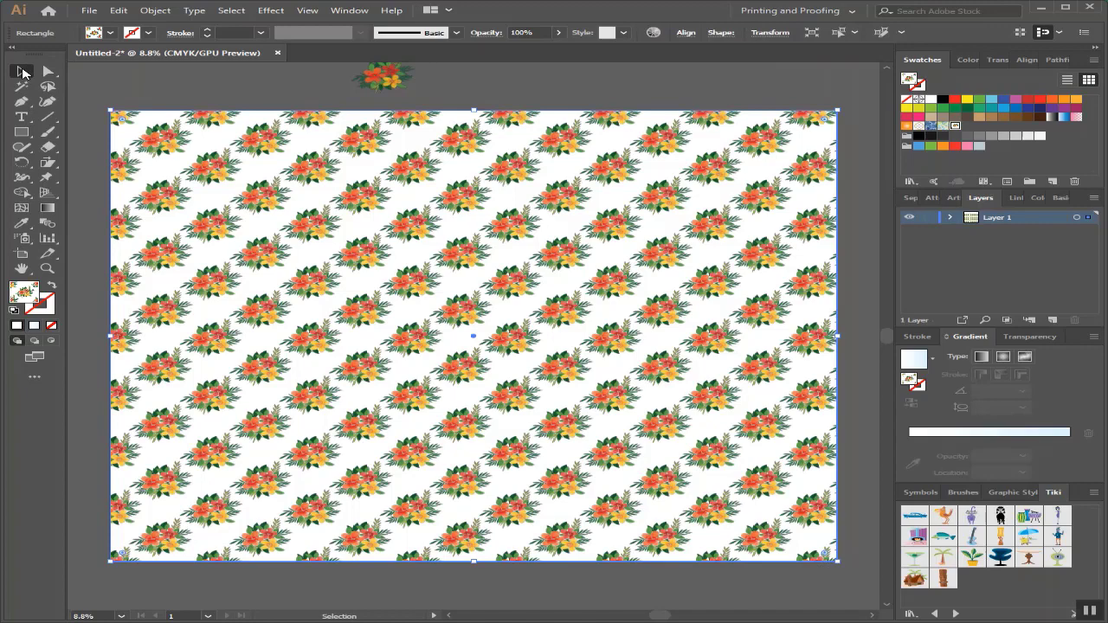
click(148, 99)
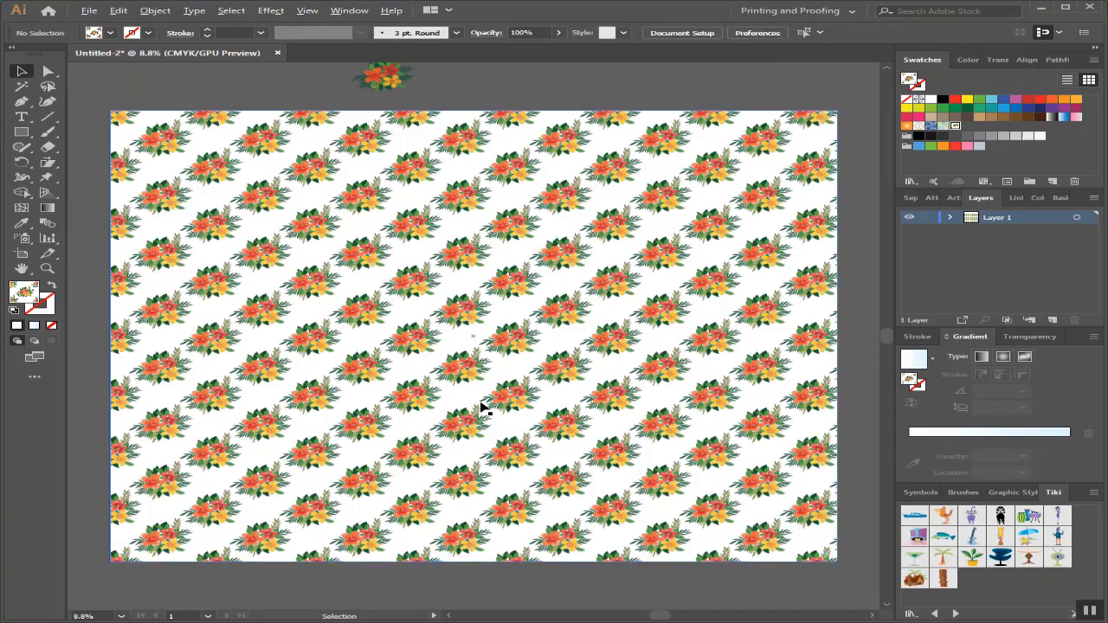
scroll(482, 407, up, 3)
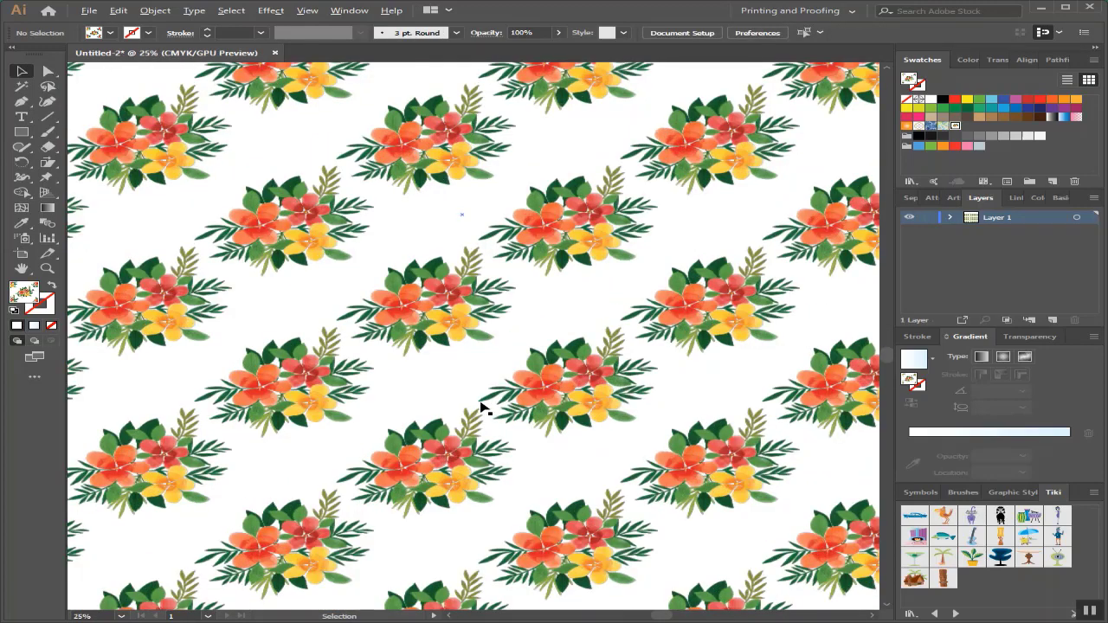
scroll(482, 407, down, 3)
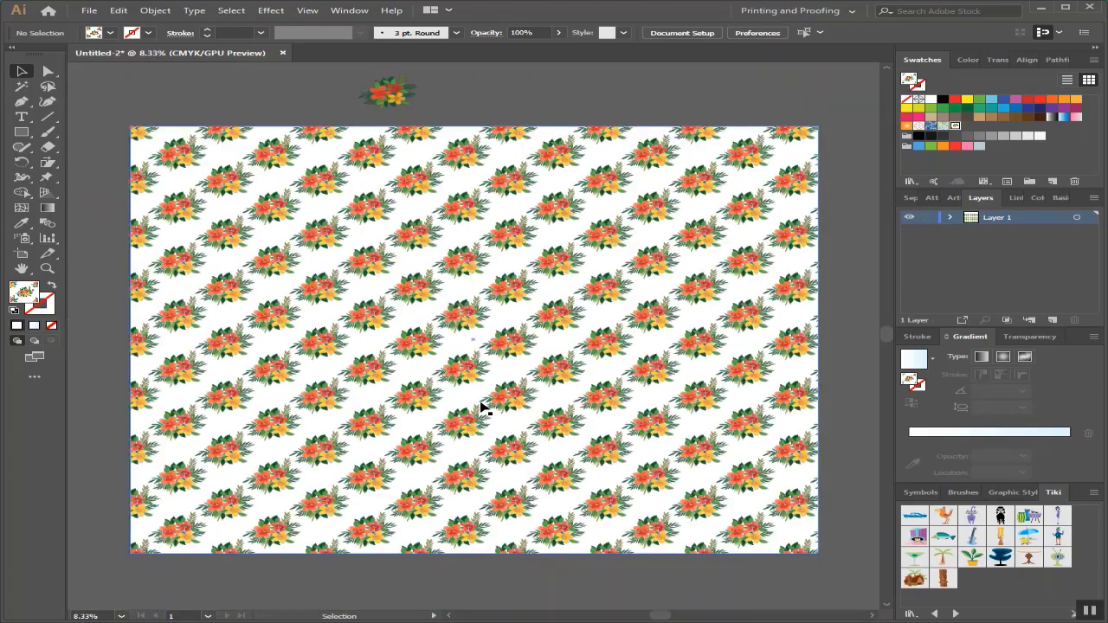
Step: Open the pattern artwork for export with Save for Web (Legacy)
click(88, 10)
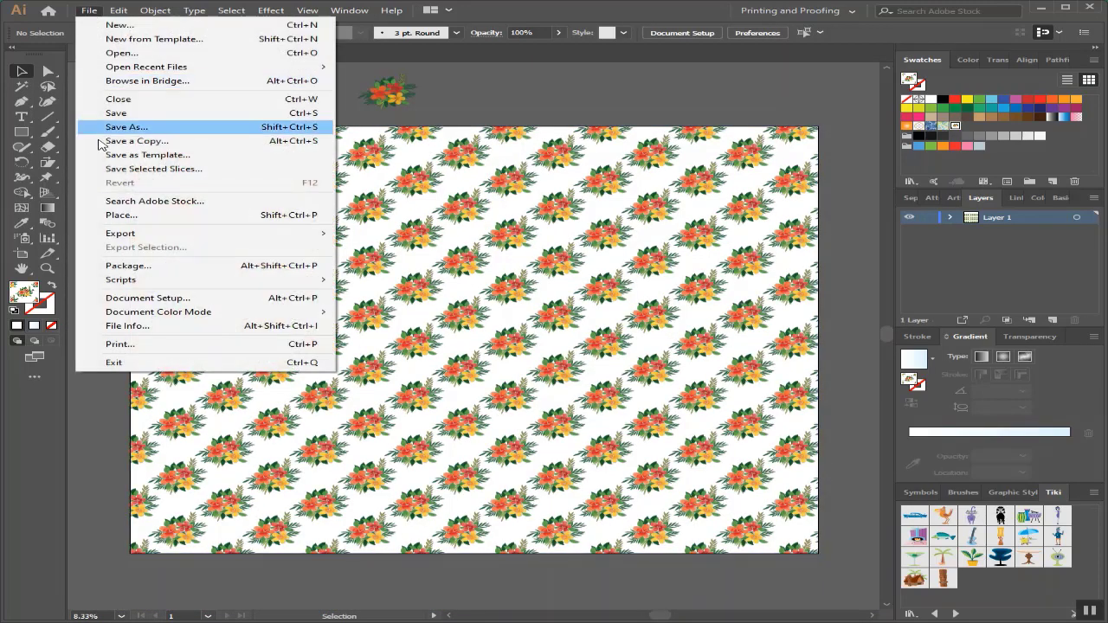
mouse_move(178, 233)
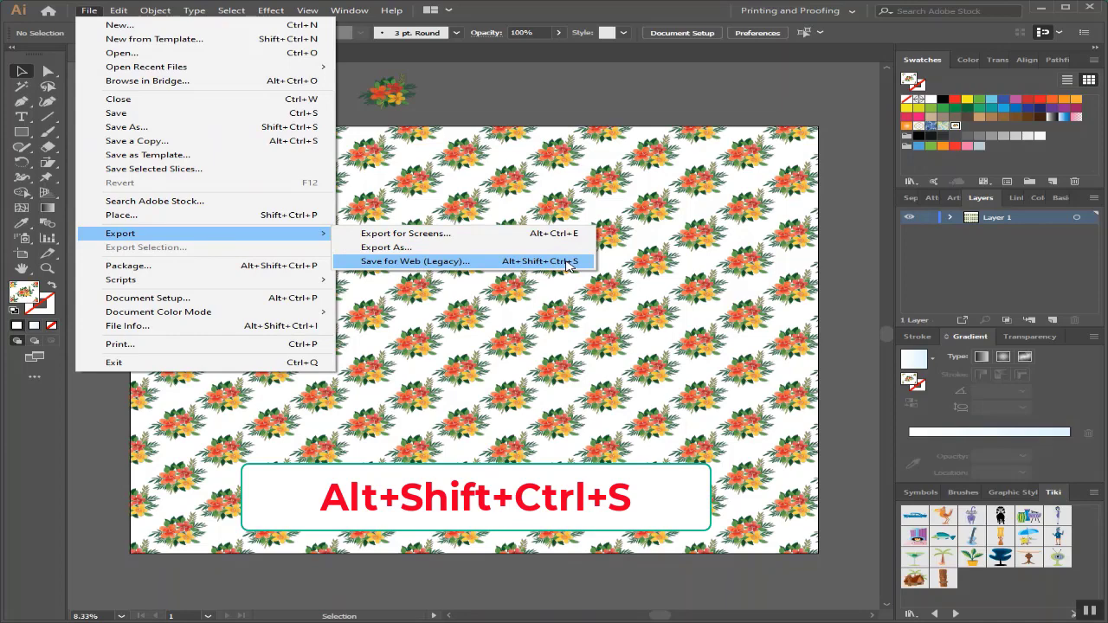
click(424, 262)
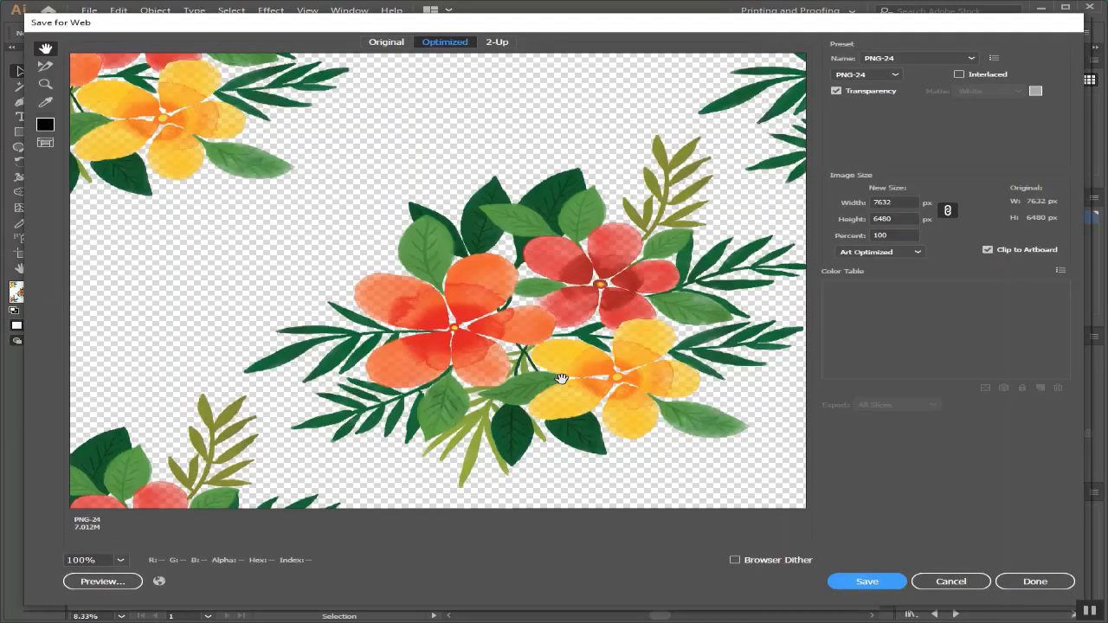
Step: Examine the PNG-24 preview fitted on screen, at 50% and at 100%, checking the flower detail across several areas of the pattern
click(121, 561)
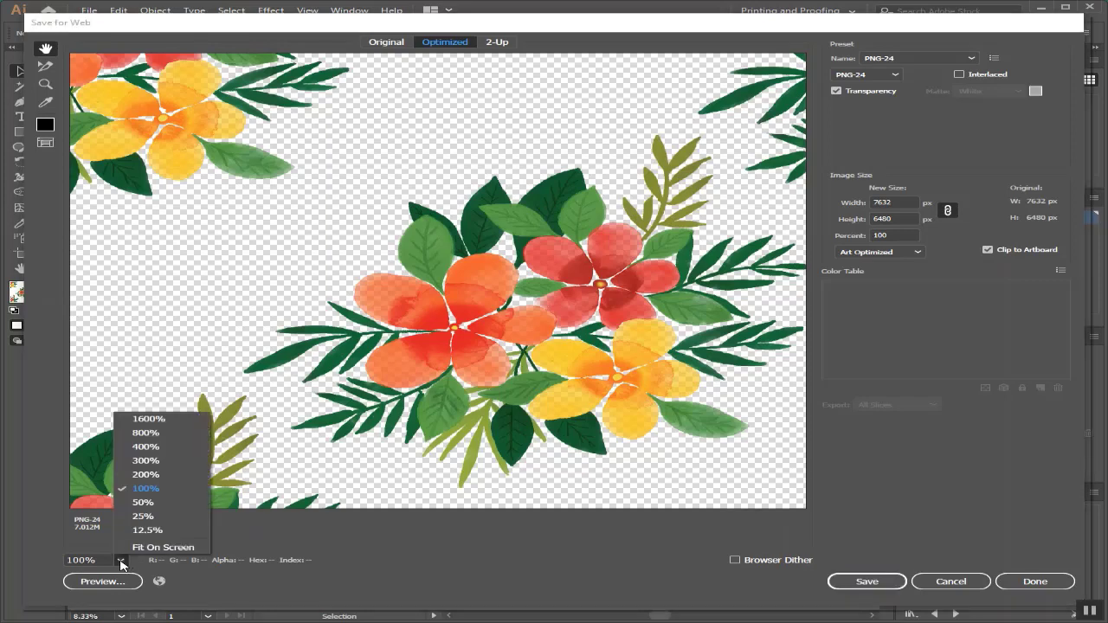
click(155, 548)
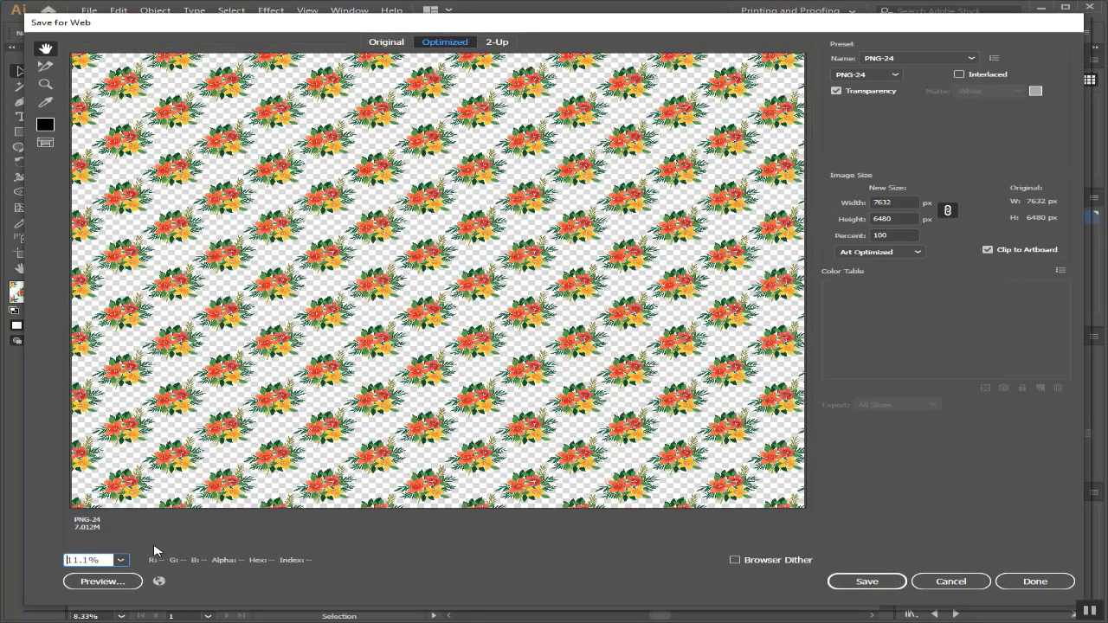
click(122, 560)
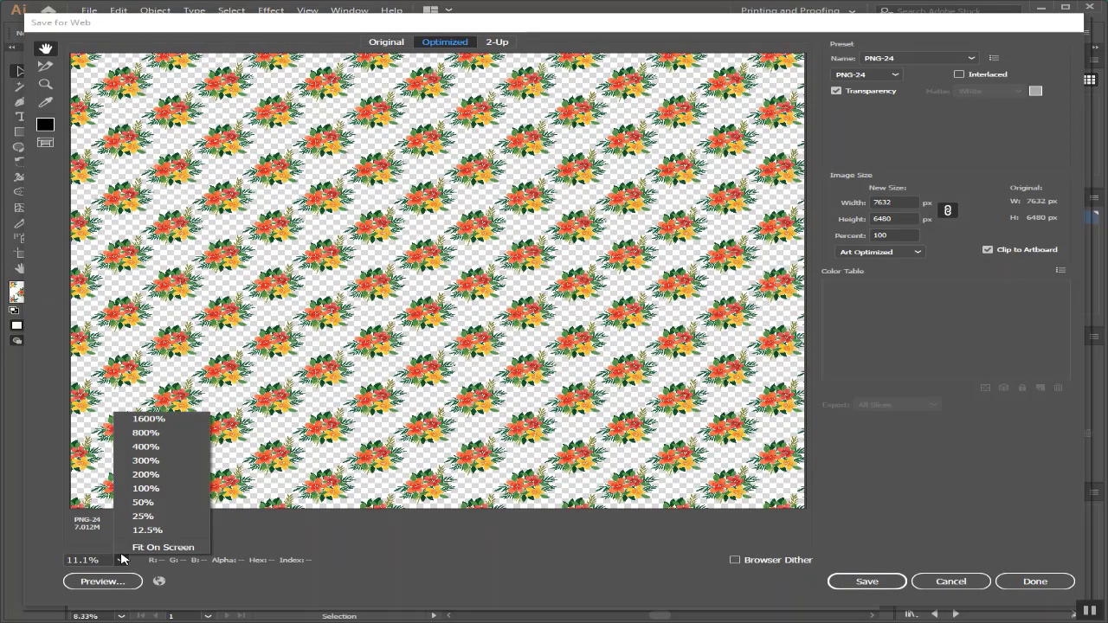
click(143, 502)
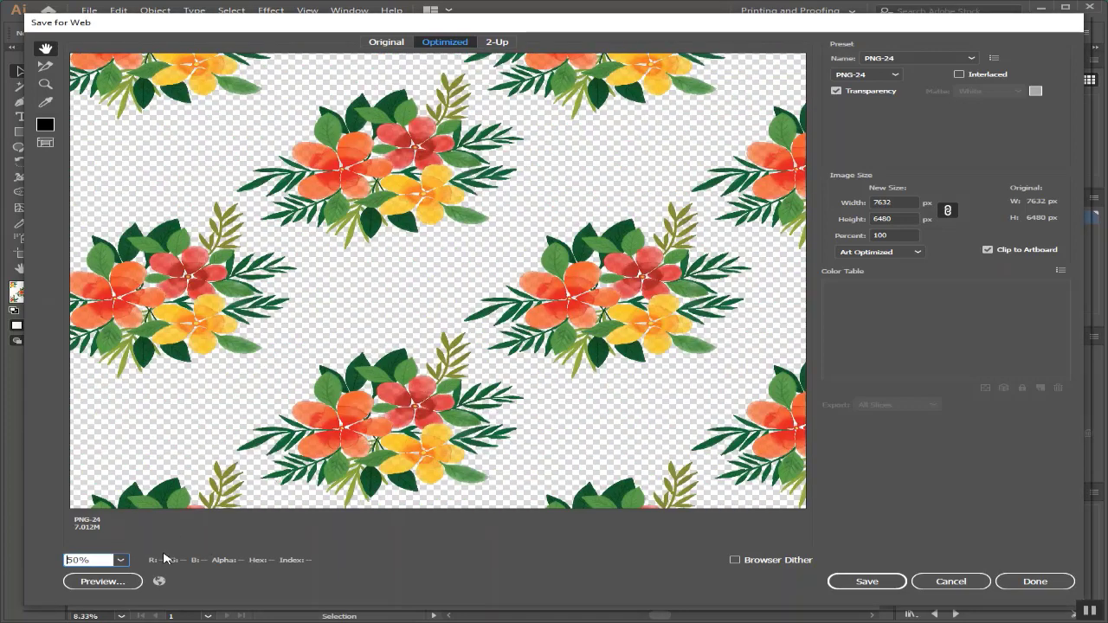
click(121, 560)
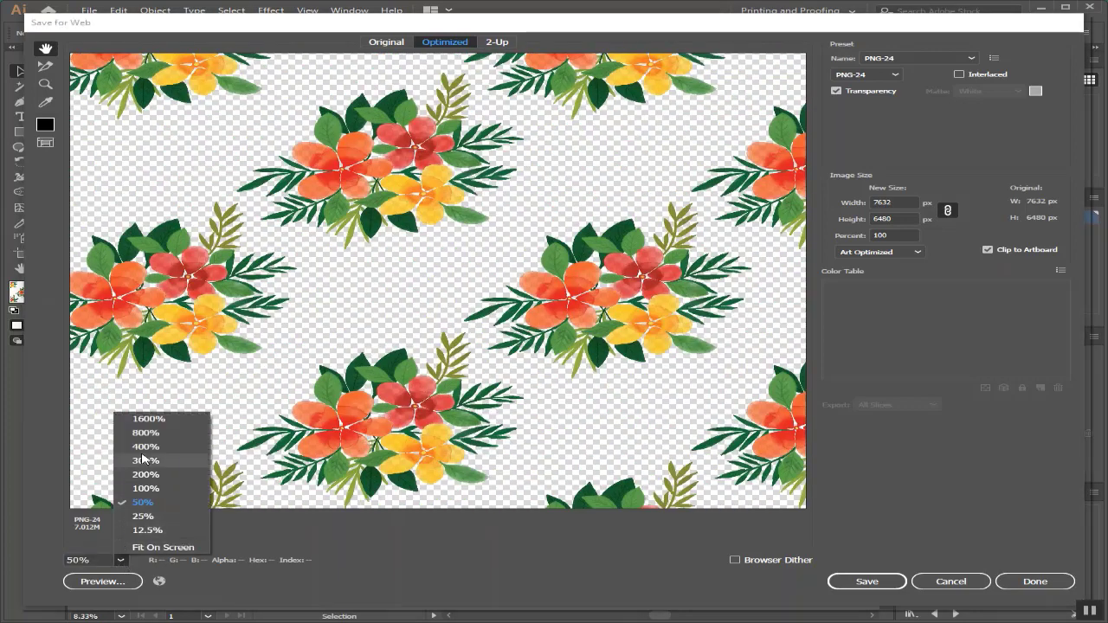
click(145, 490)
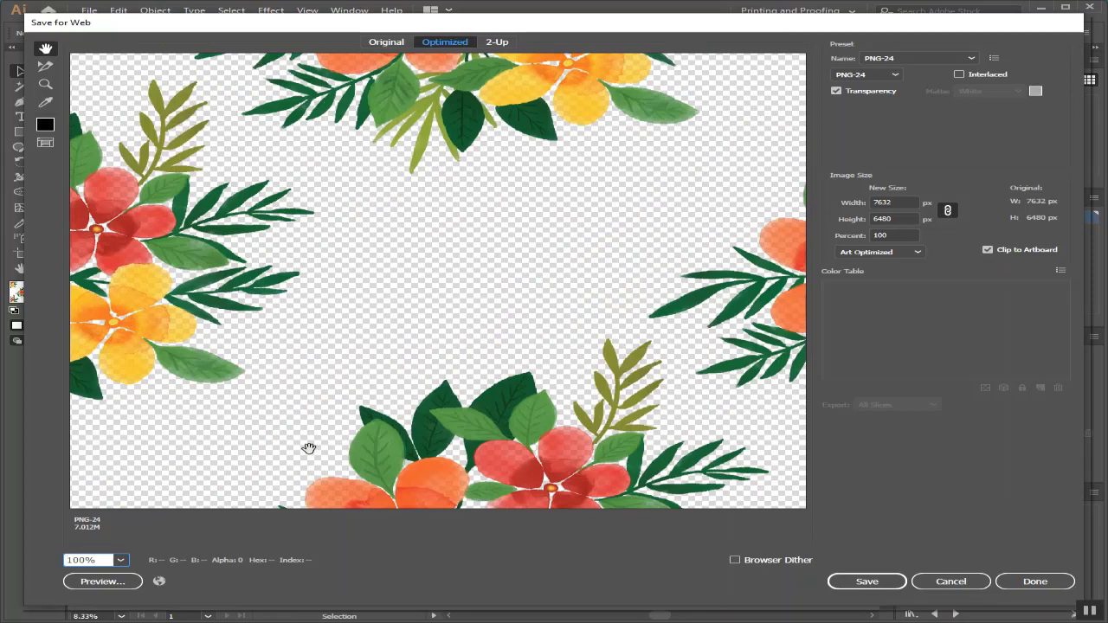
drag(442, 428, 573, 347)
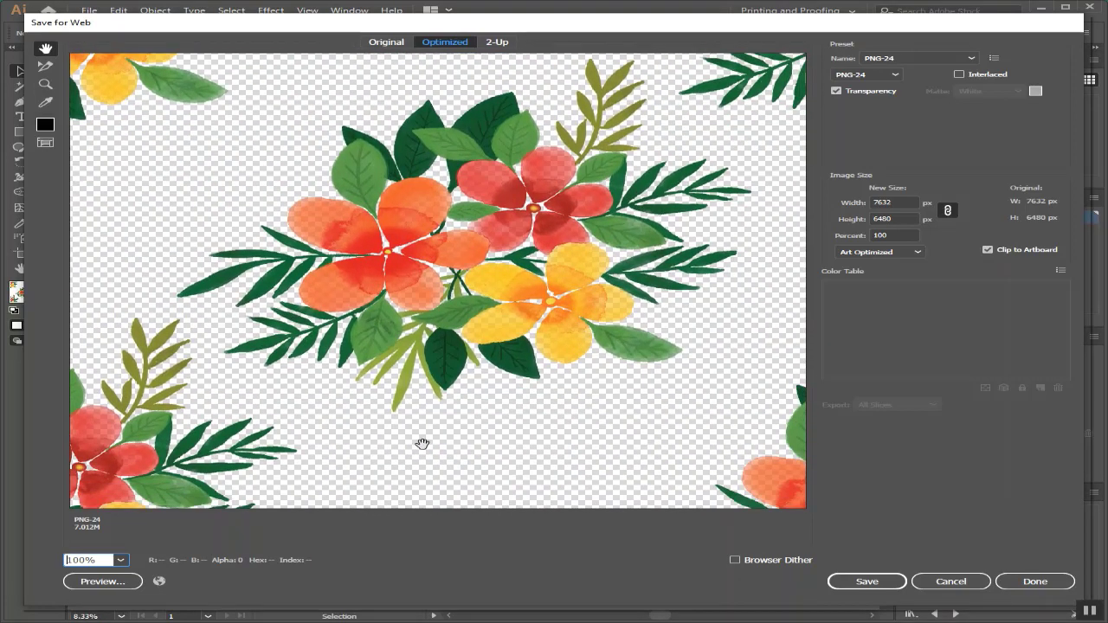
drag(332, 433, 626, 260)
drag(606, 350, 447, 348)
mouse_move(663, 388)
mouse_down()
mouse_move(369, 372)
mouse_move(225, 320)
mouse_up()
drag(606, 346, 421, 361)
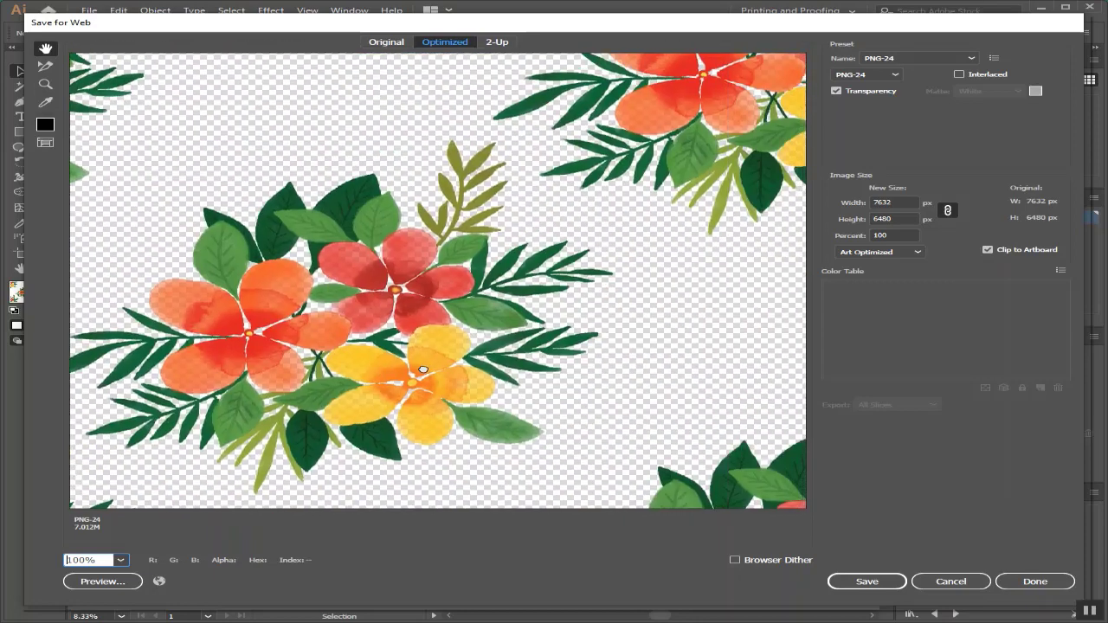
drag(519, 329, 490, 359)
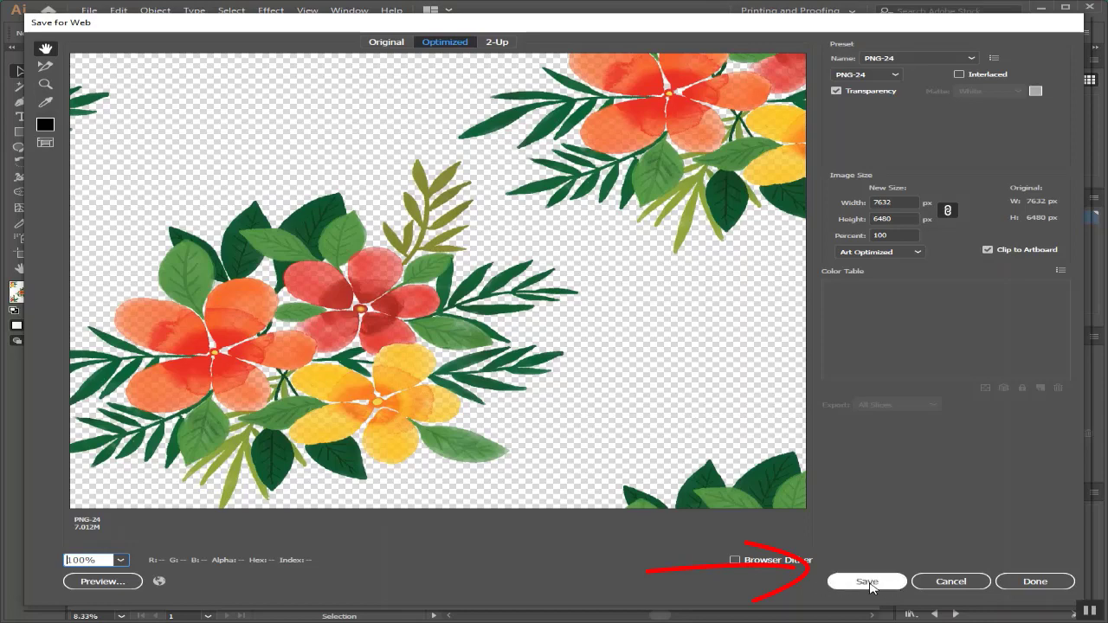
Step: Save the optimized PNG-24 image to the Desktop under the file name "Yellow Red Colour Flower Pattern"
click(838, 588)
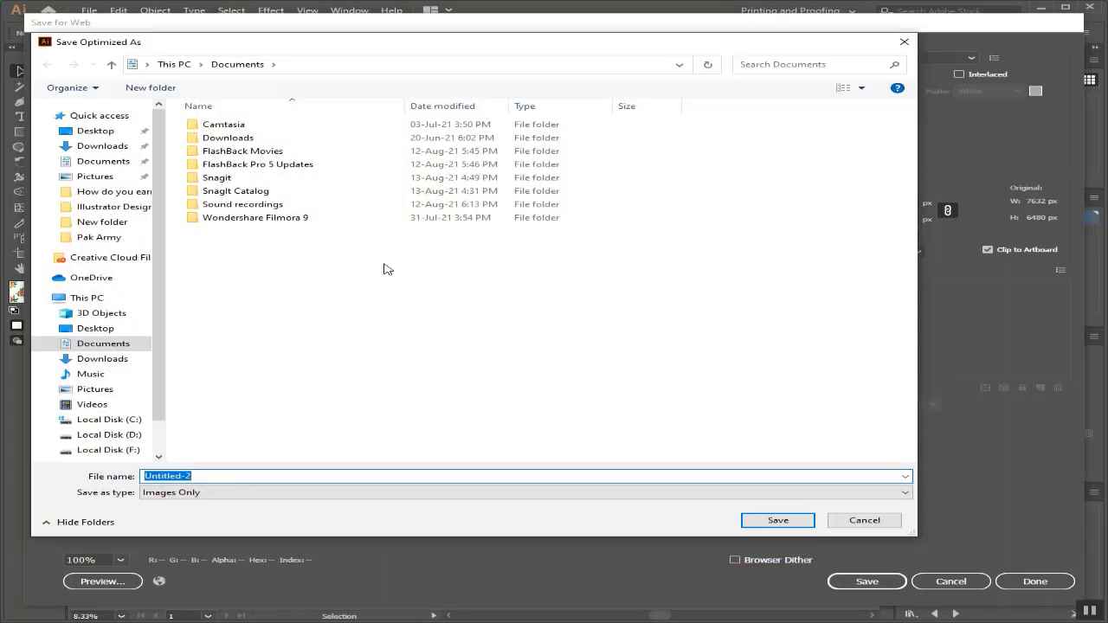
click(94, 131)
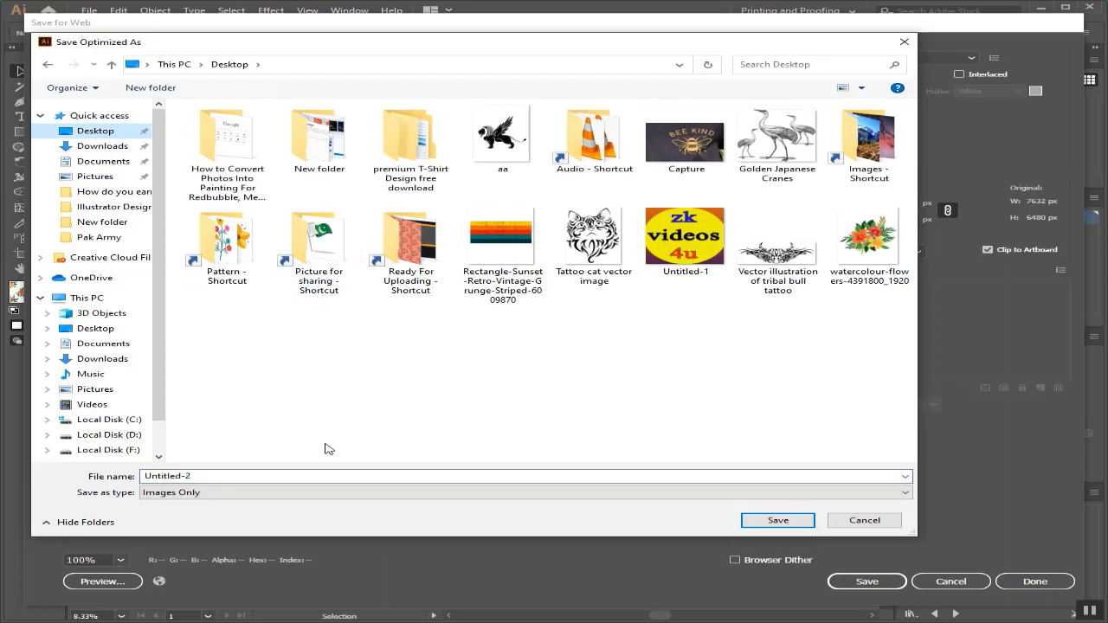
click(215, 477)
double_click(214, 476)
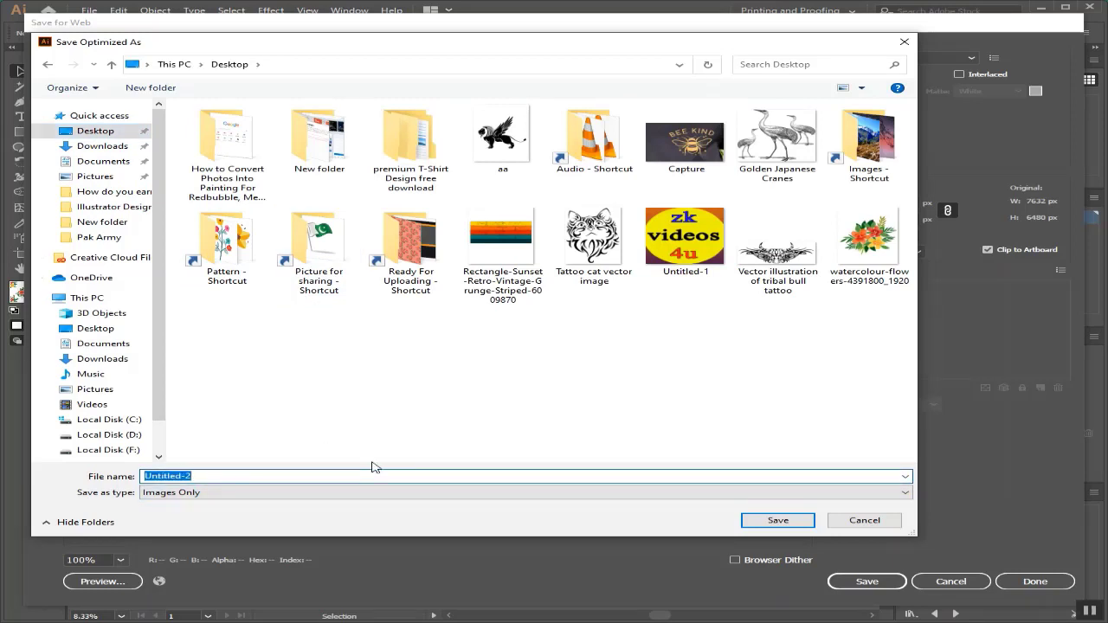
text(Yellow Red Colour Flower Pattern)
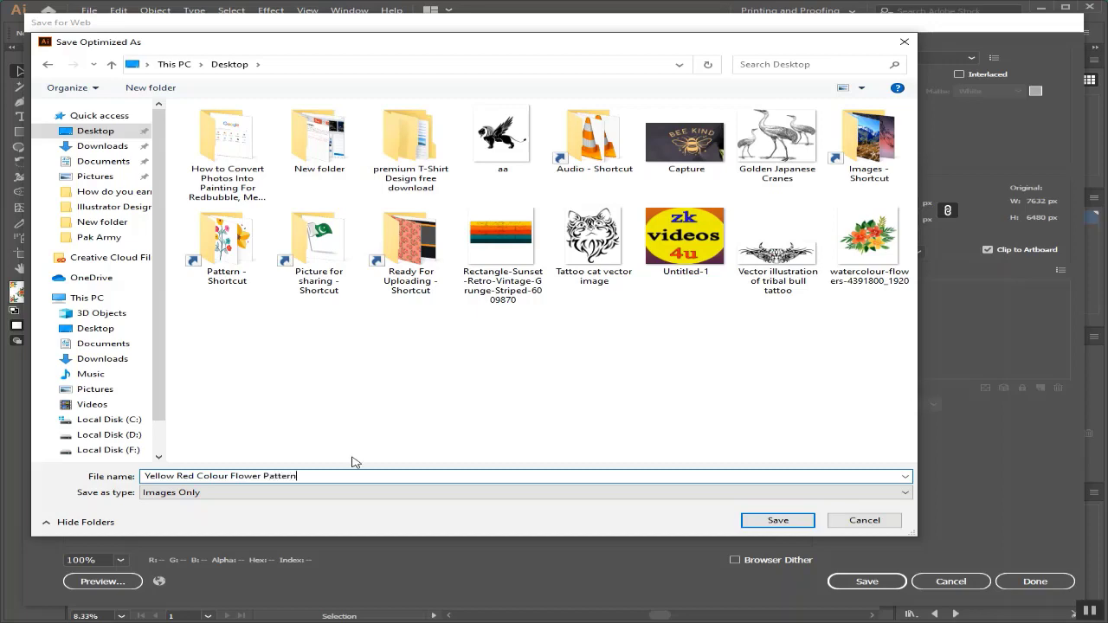
click(767, 522)
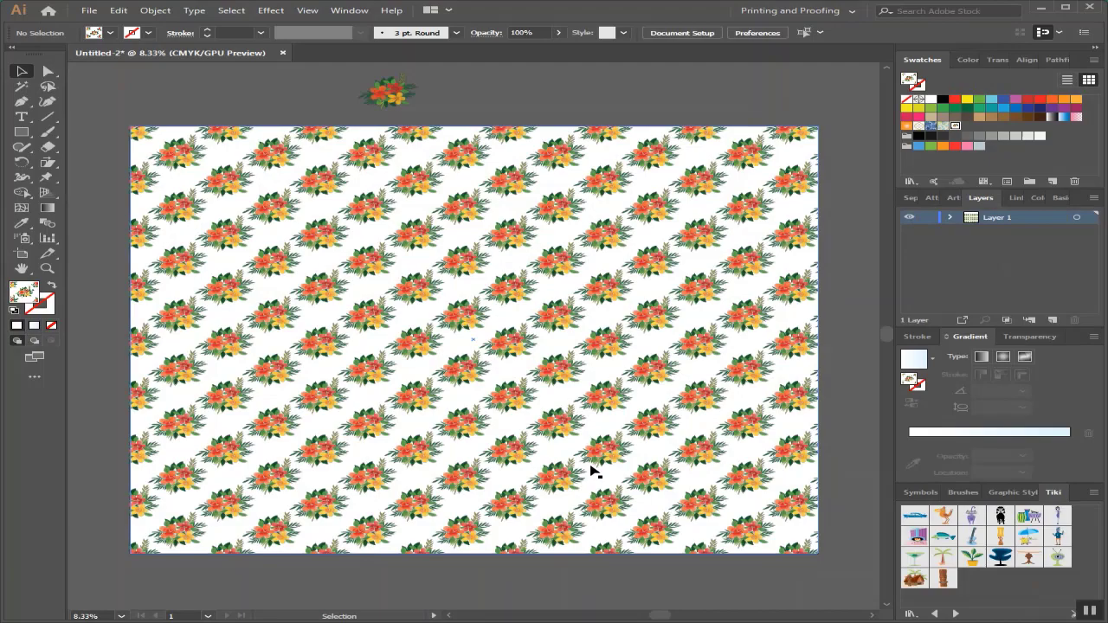
Step: Switch to the desktop and open the exported Yellow-Red-Colour-Flower-Pattern image in Photos
click(1041, 7)
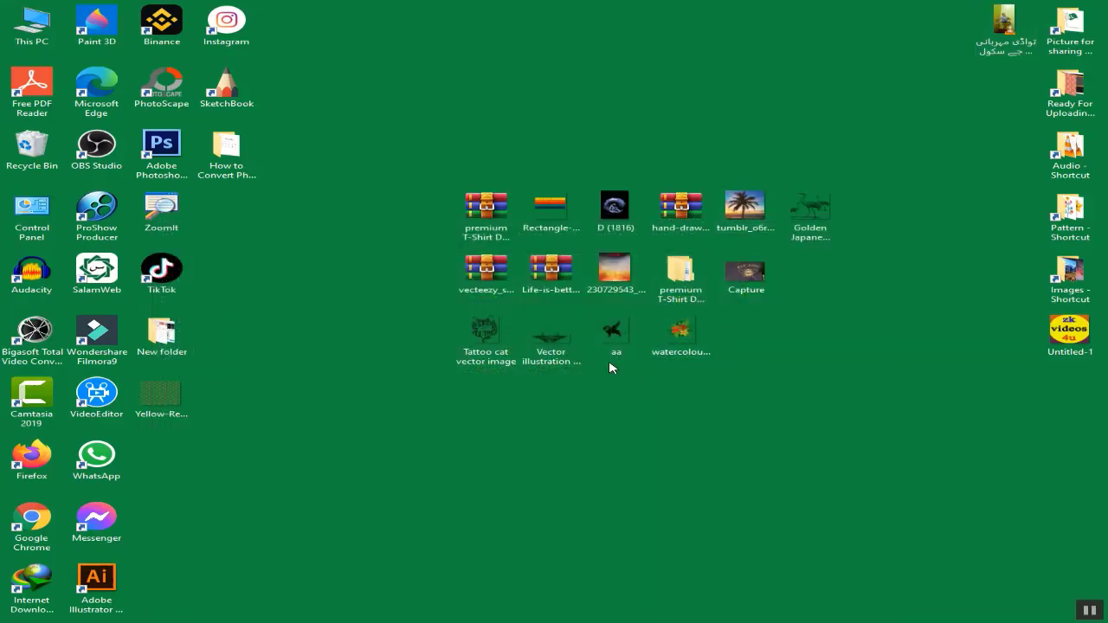
click(169, 405)
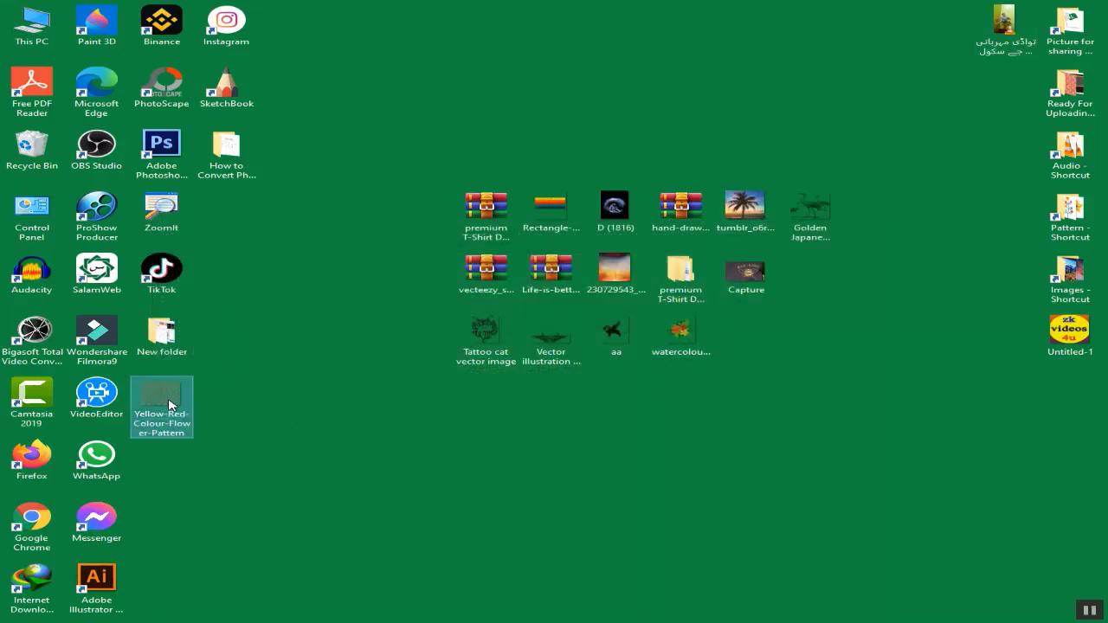
double_click(169, 405)
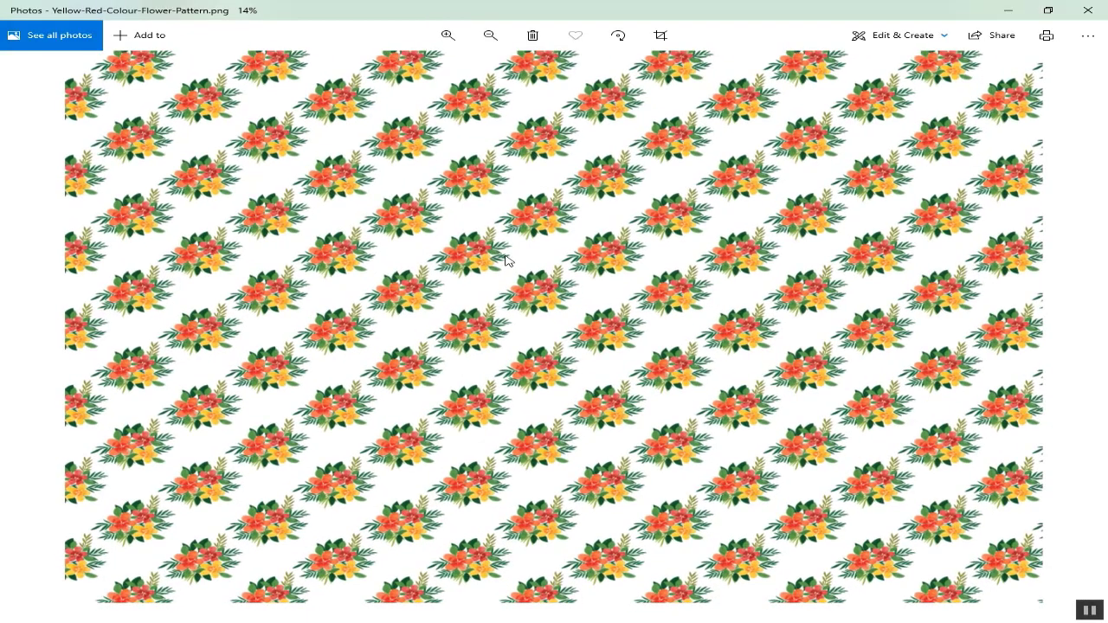
Step: Examine the exported flower pattern up close for image sharpness, and then as a whole for the evenness of the repeat
click(446, 36)
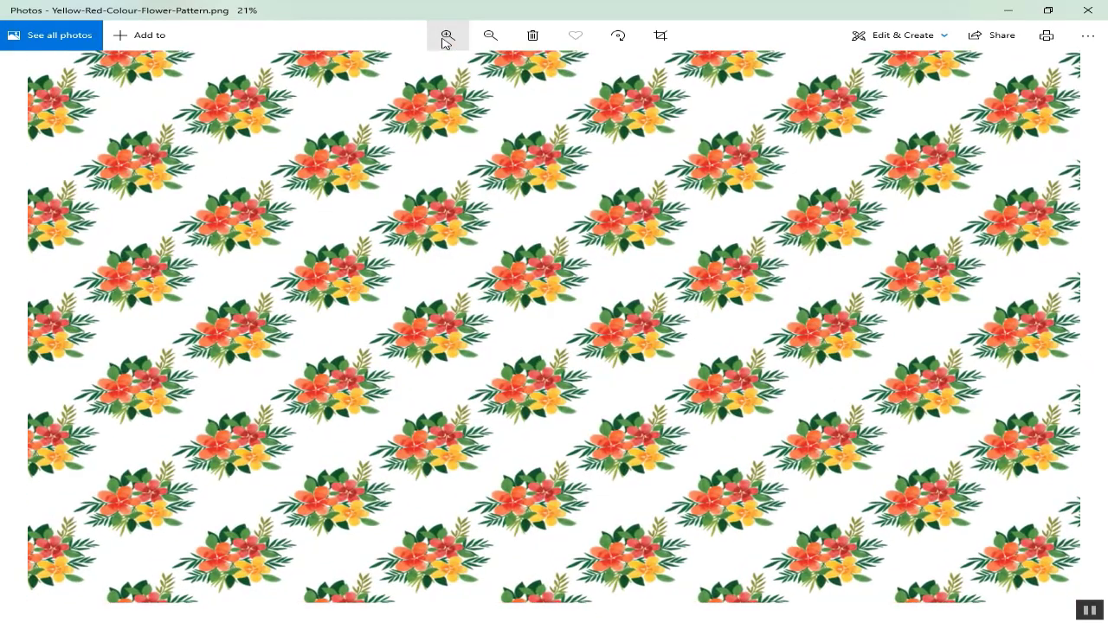
click(447, 36)
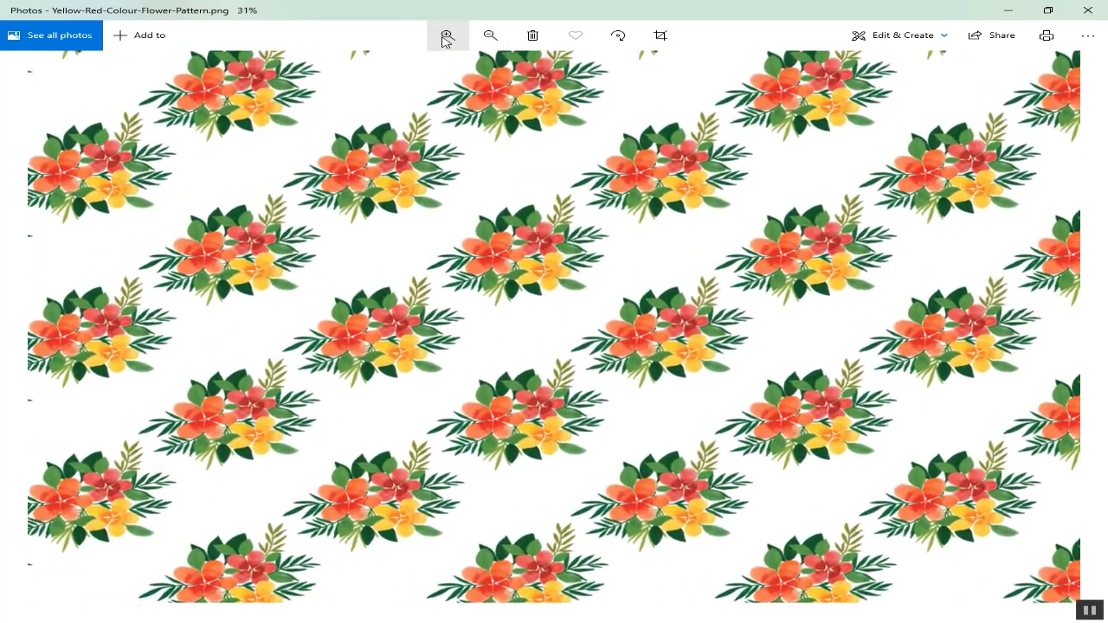
click(446, 36)
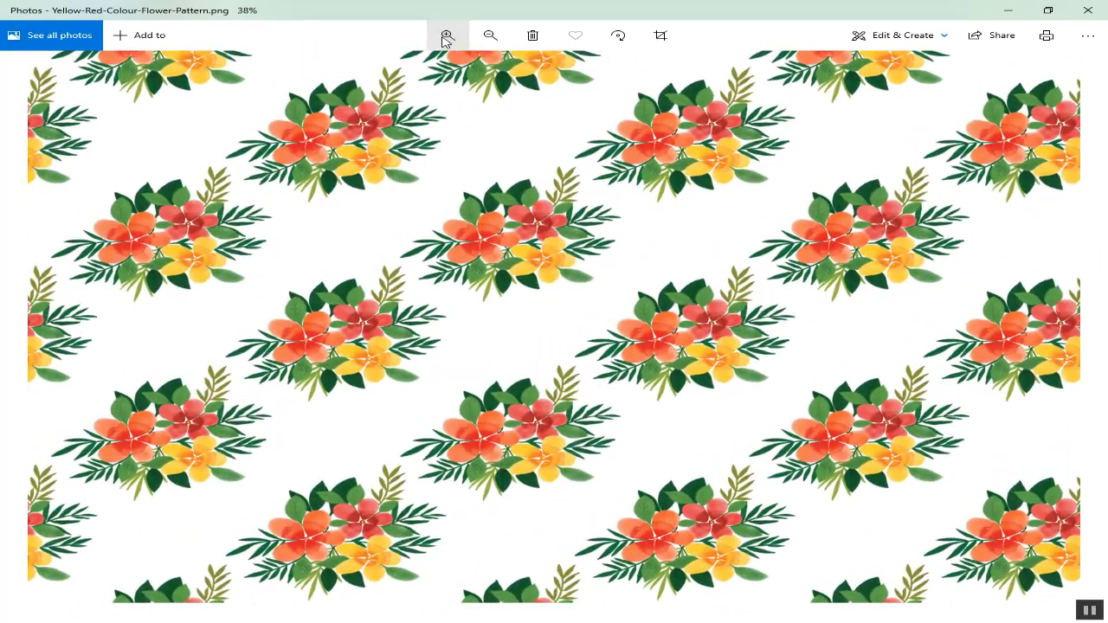
click(446, 37)
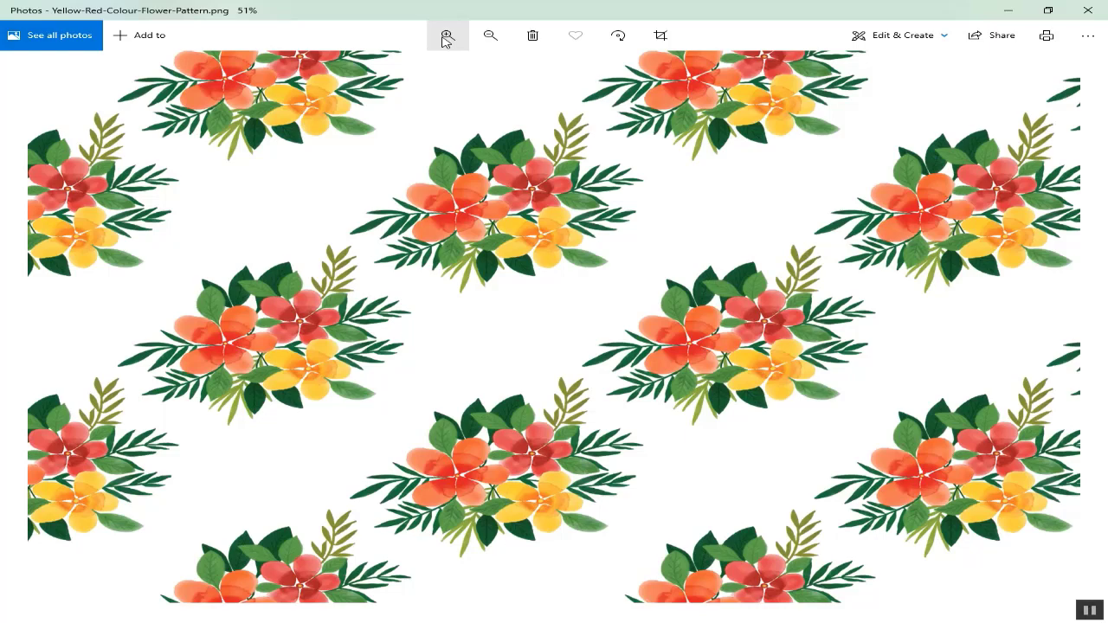
click(447, 36)
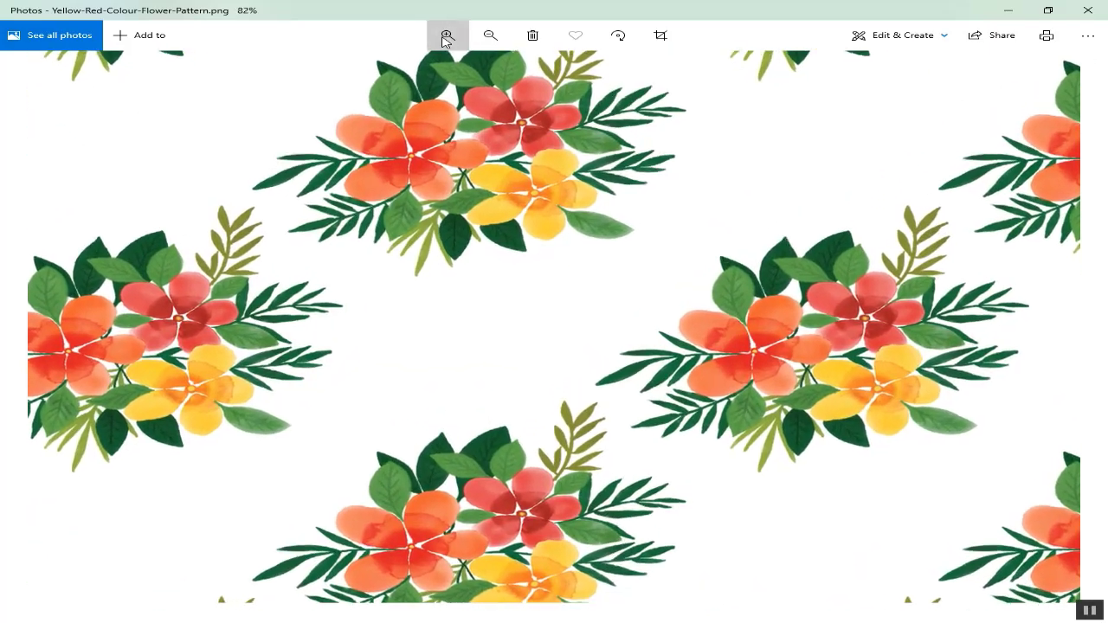
click(446, 36)
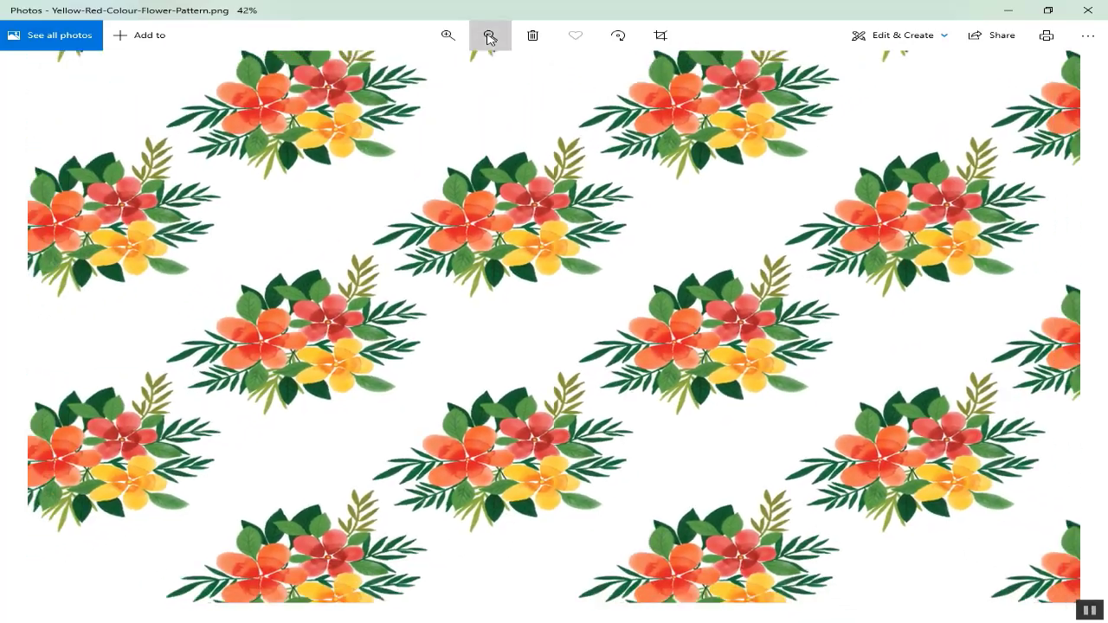
click(489, 36)
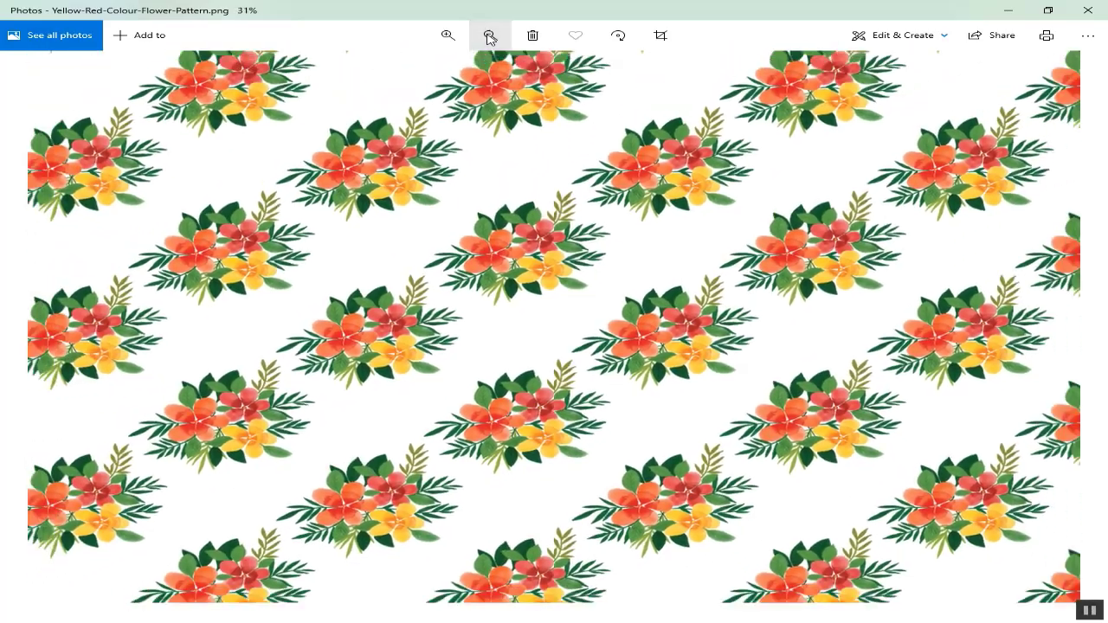
click(489, 36)
click(489, 36)
click(489, 36)
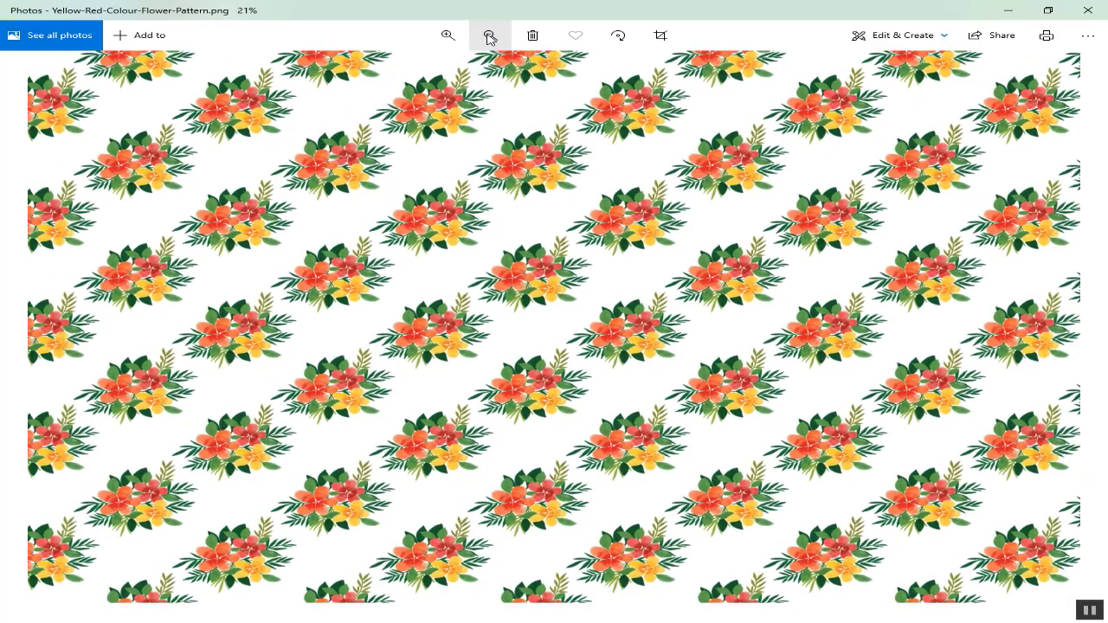
click(489, 36)
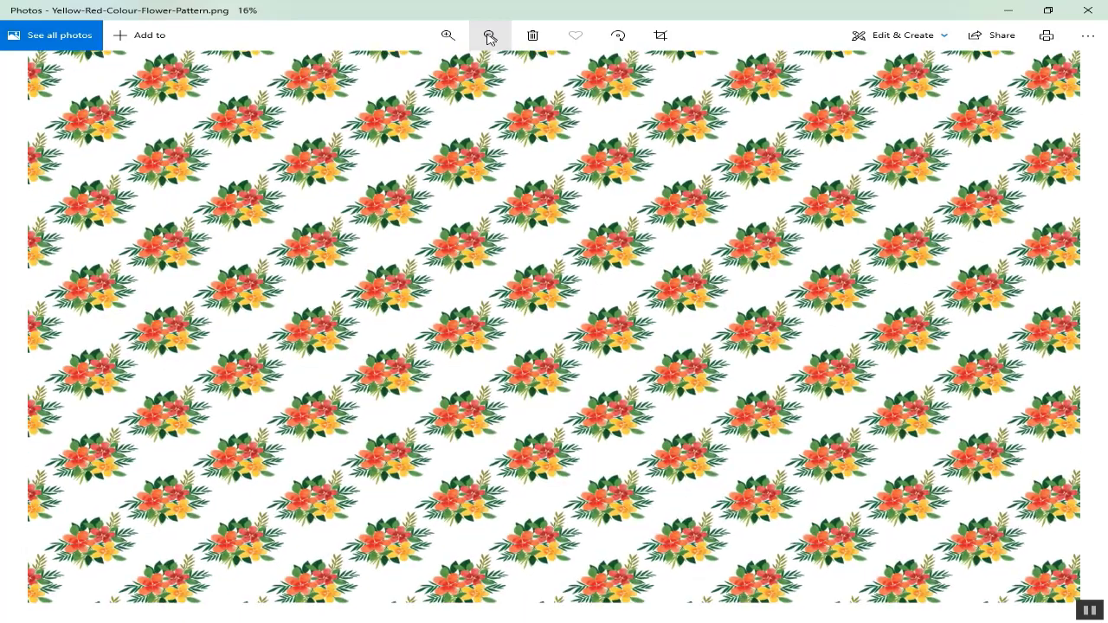
click(489, 36)
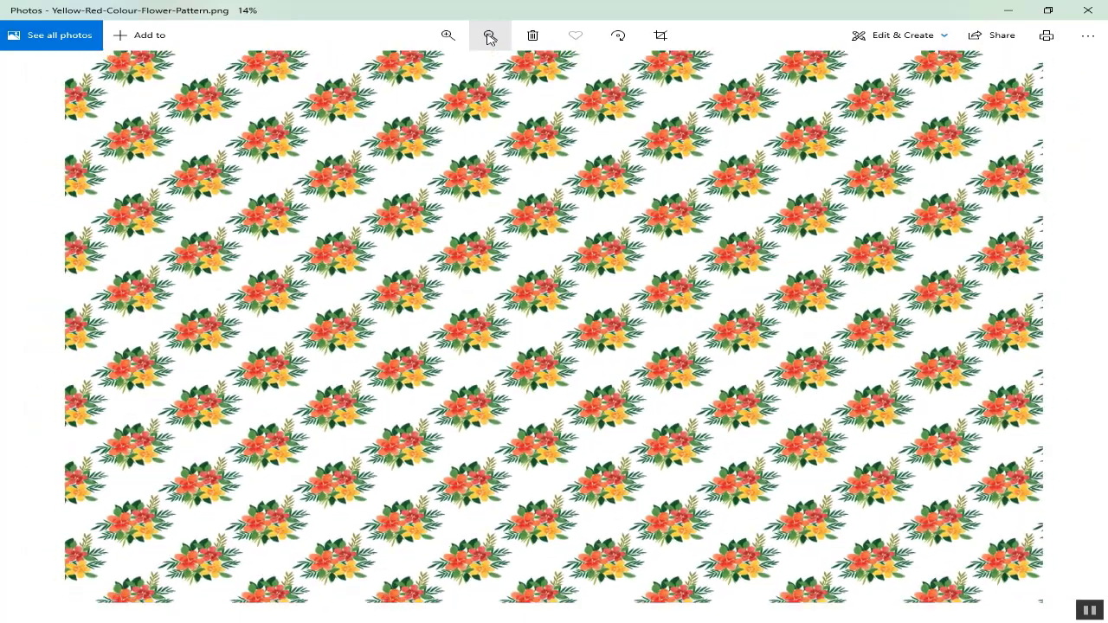
click(489, 36)
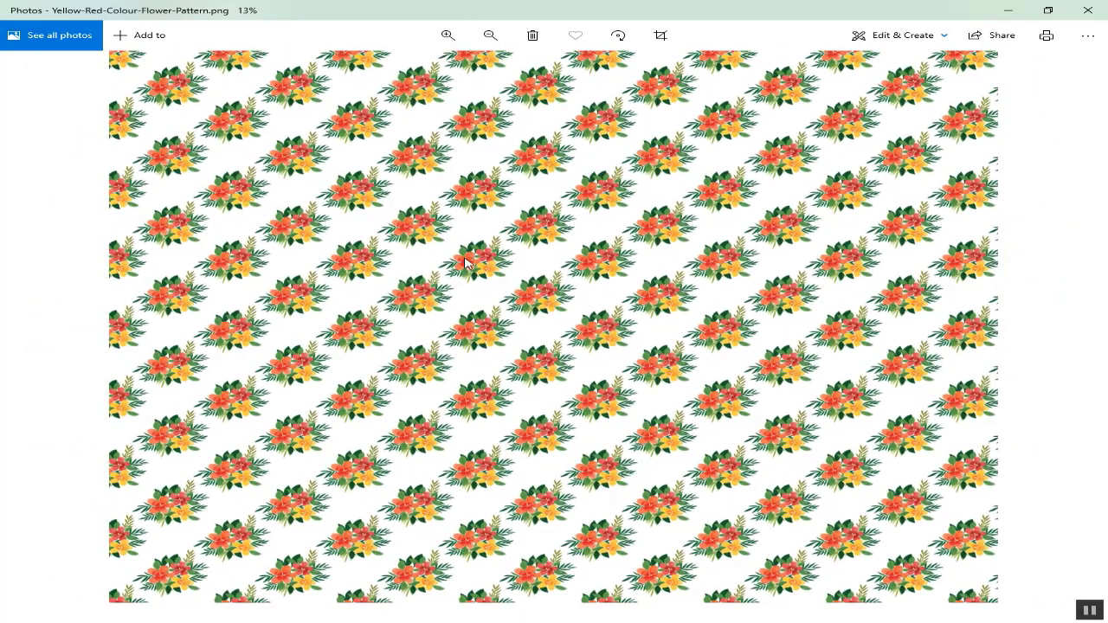